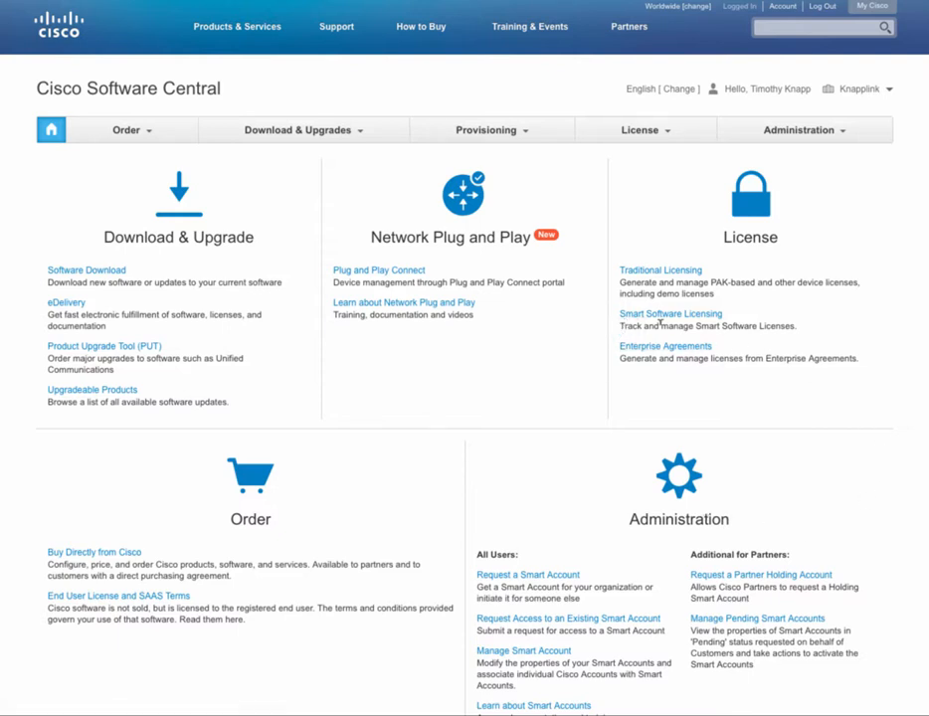
Step: Open the DEFAULT virtual account's license inventory in Smart Software Licensing and expand the 3650-IPBASEK9 and ASAv30 Standard - 2G licenses
left_click(701, 322)
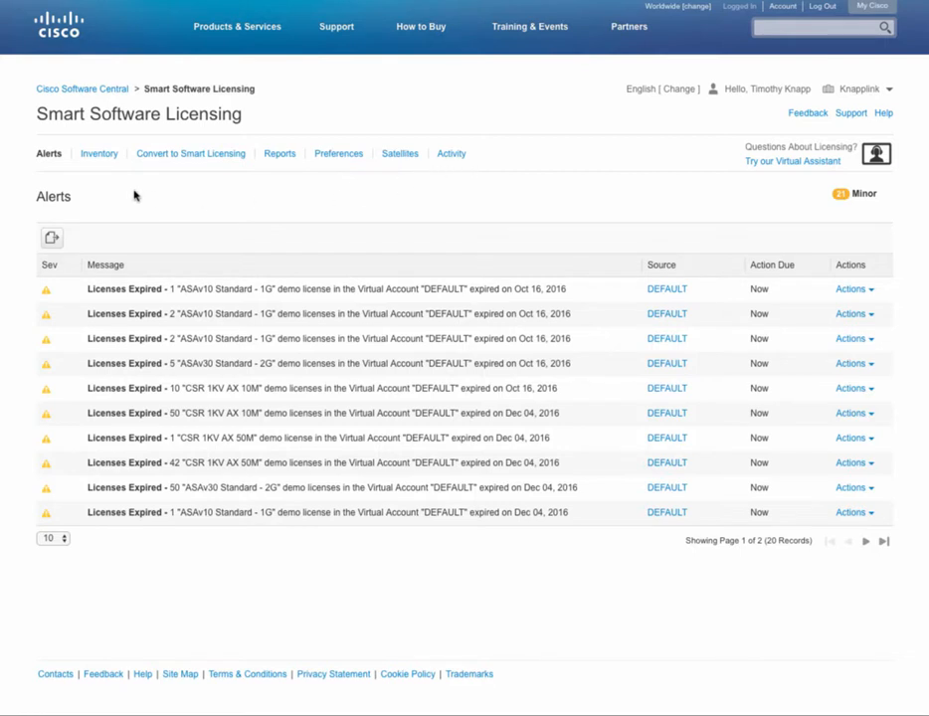
left_click(96, 156)
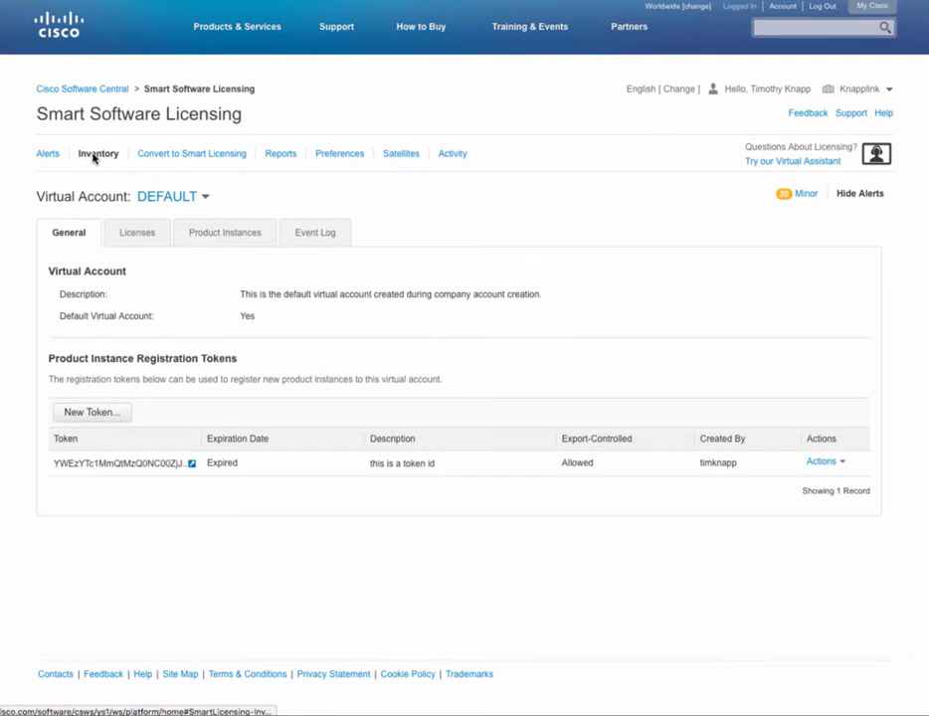
left_click(207, 198)
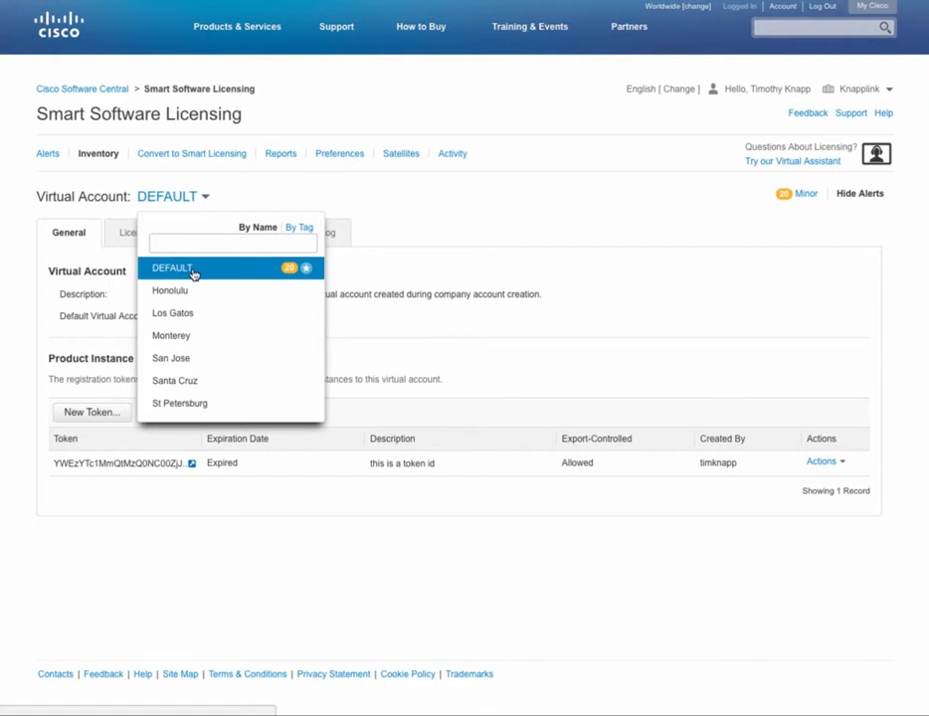
left_click(249, 203)
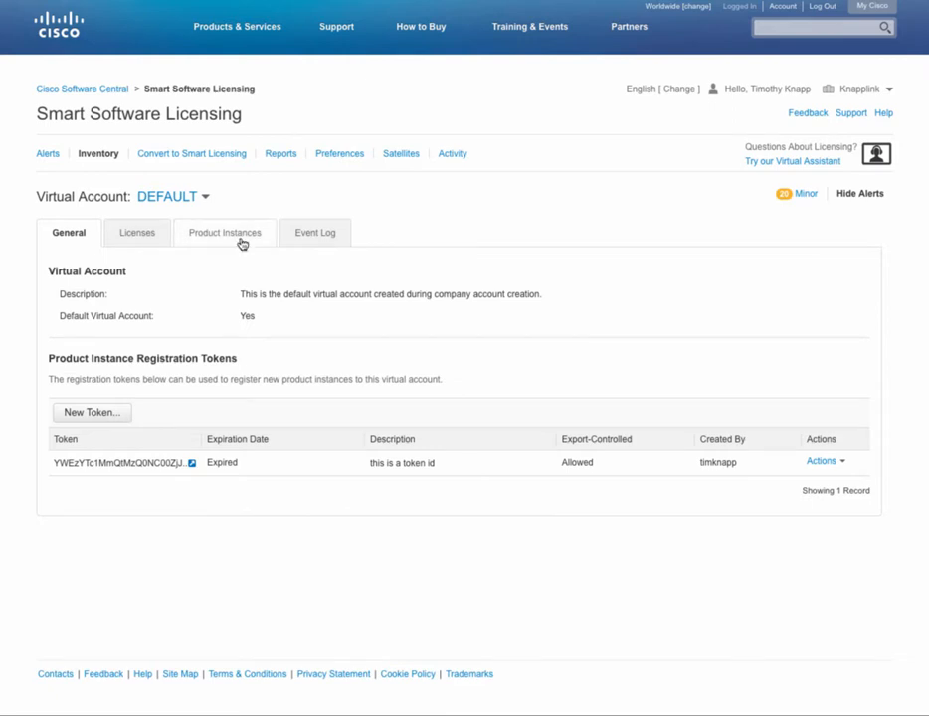
left_click(143, 246)
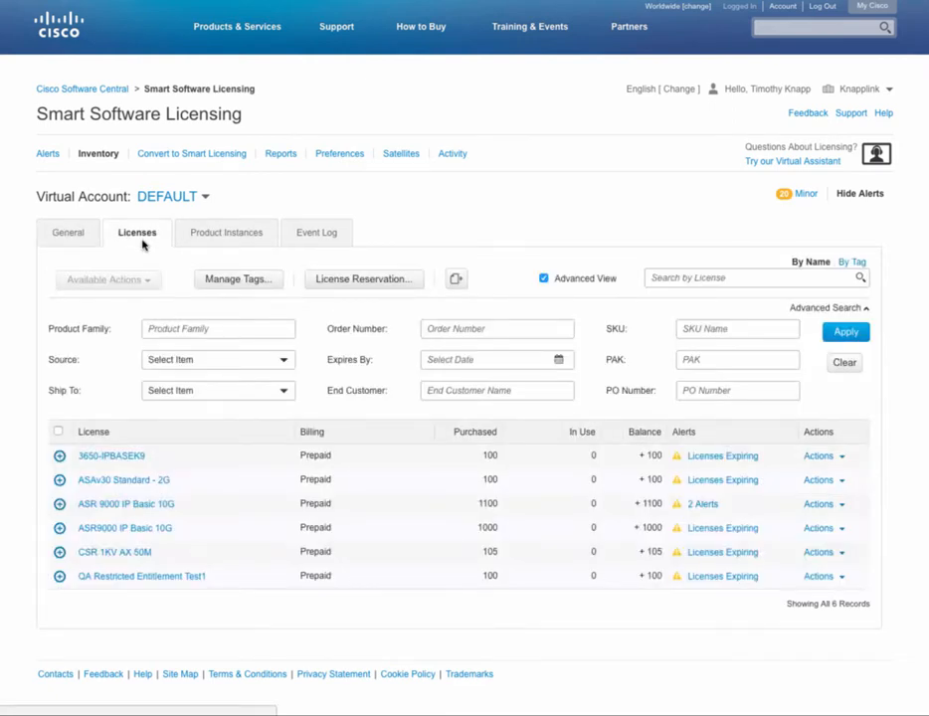
left_click(59, 456)
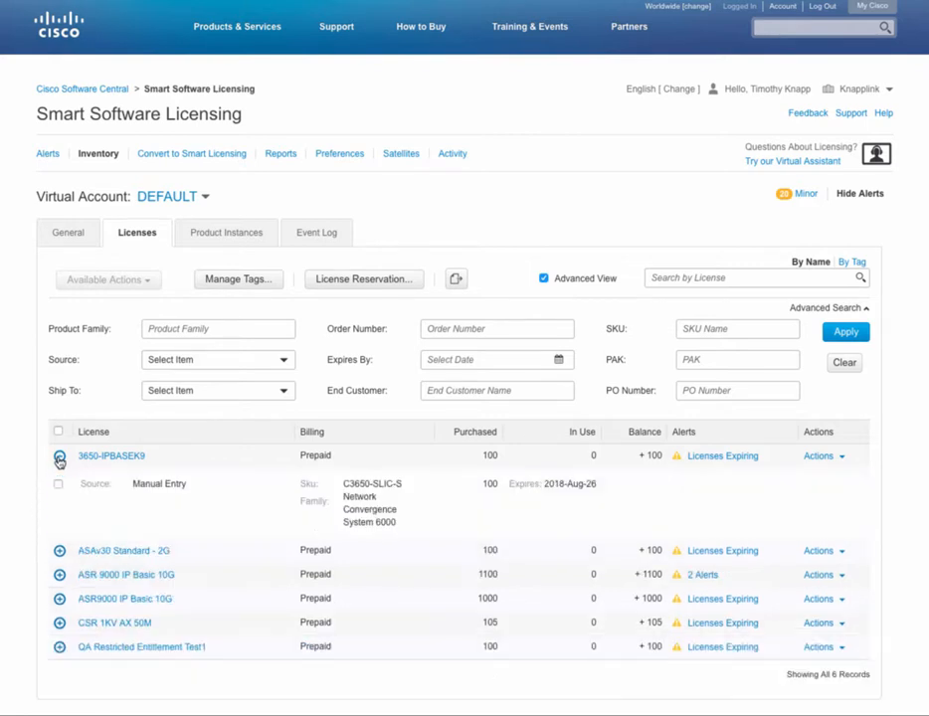
left_click(60, 551)
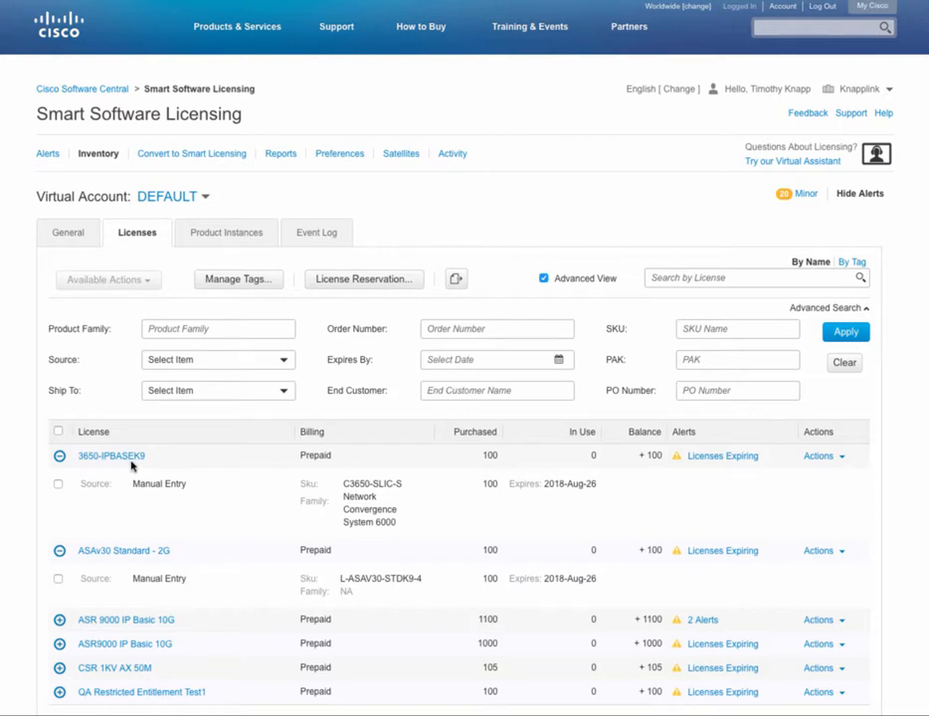
Step: Create the license tag "Location - Santa Cruz" on the manual entry line of 3650-IPBASEK9
left_click(58, 484)
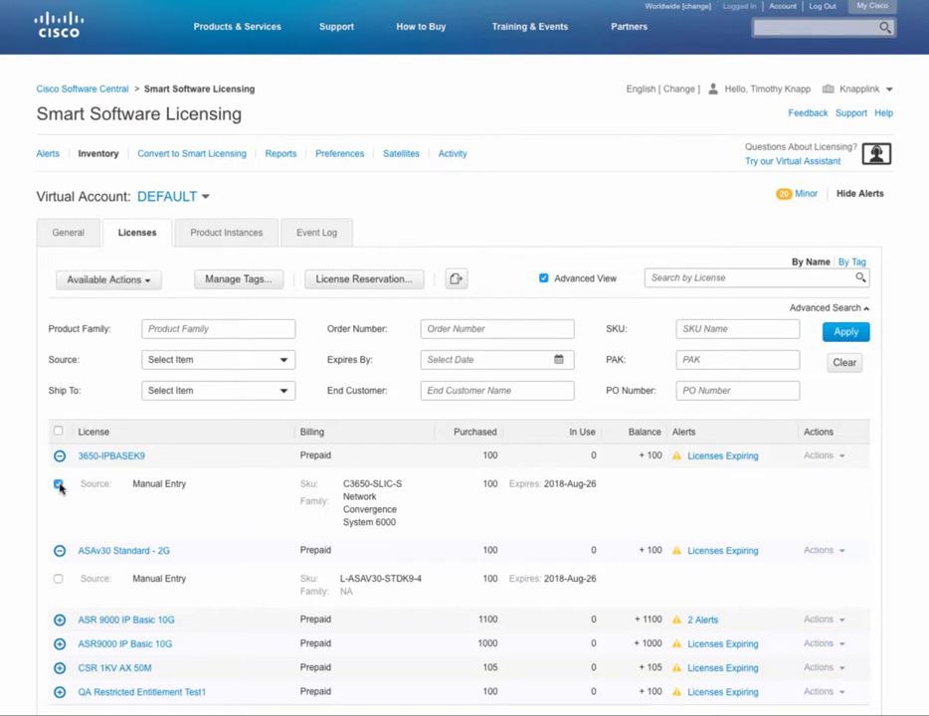
left_click(128, 279)
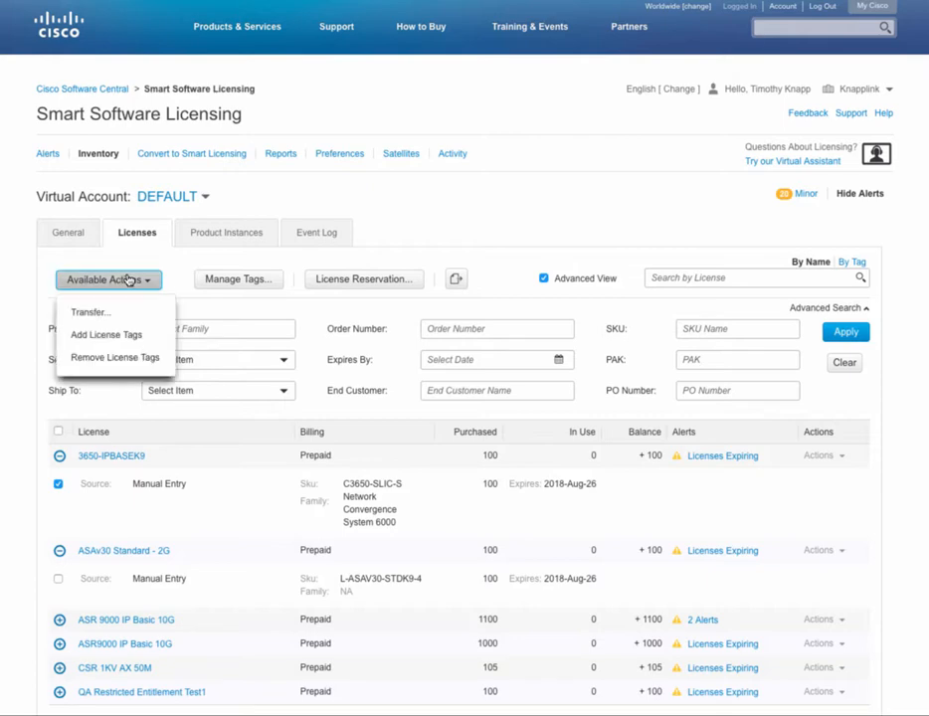
left_click(144, 338)
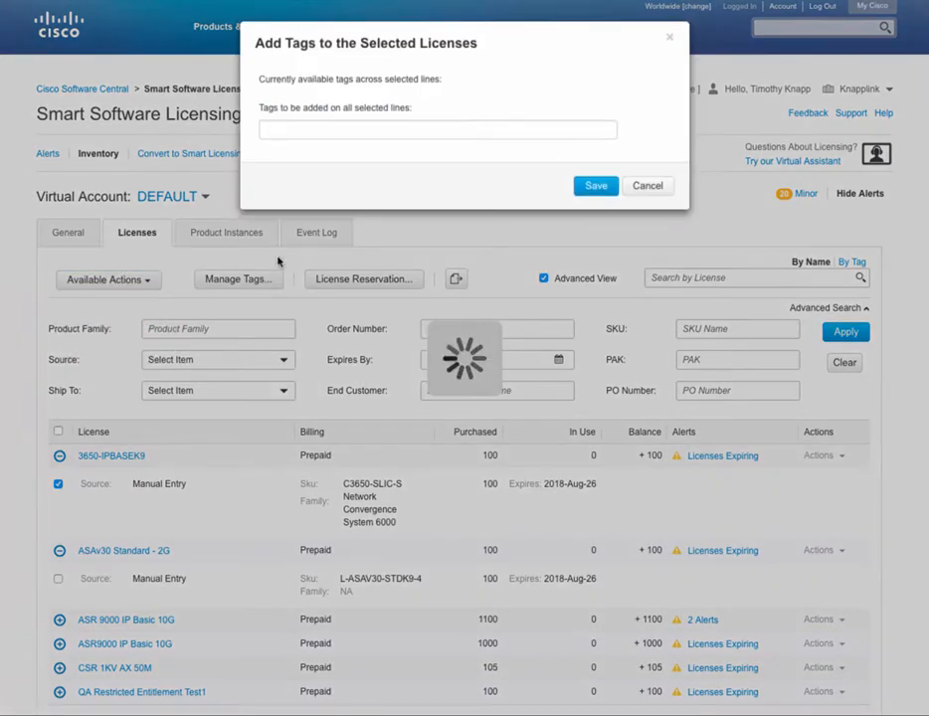
left_click(309, 124)
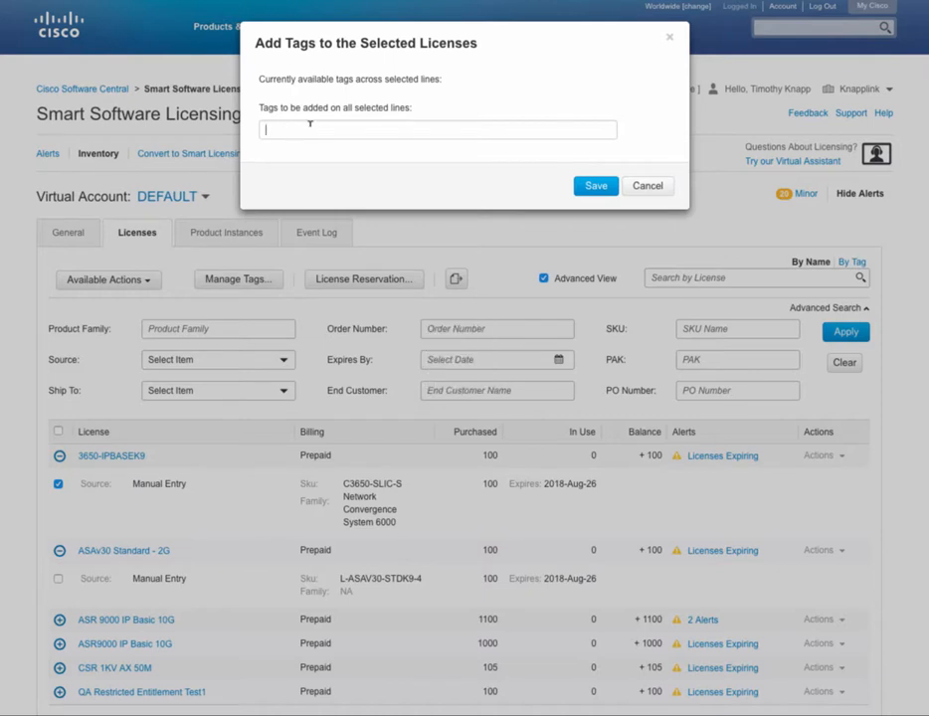
type("Location - Santa Cruz")
left_click(593, 187)
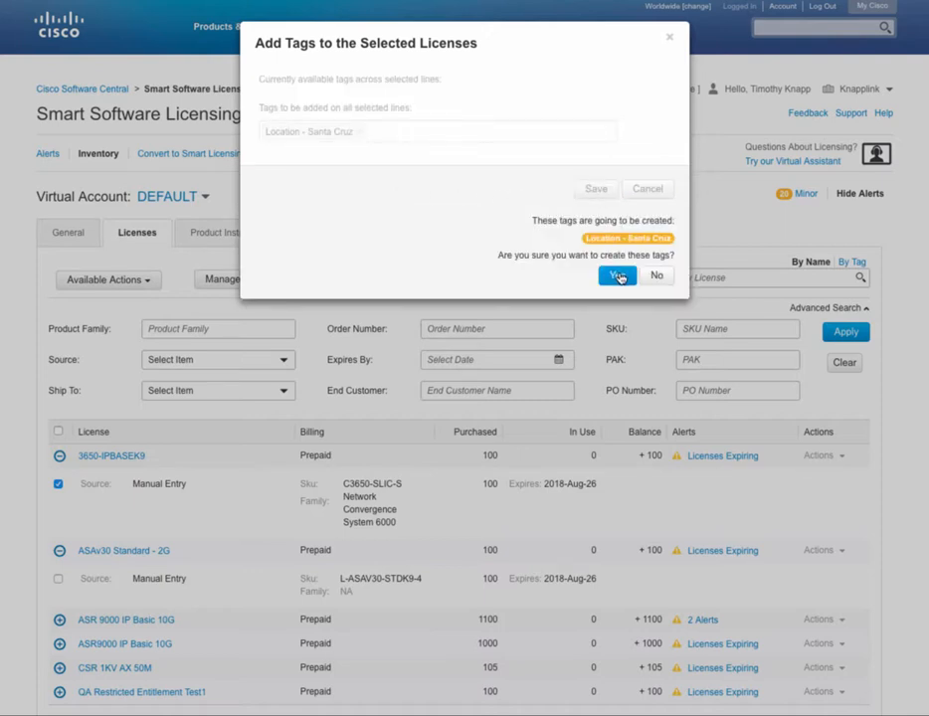
left_click(617, 276)
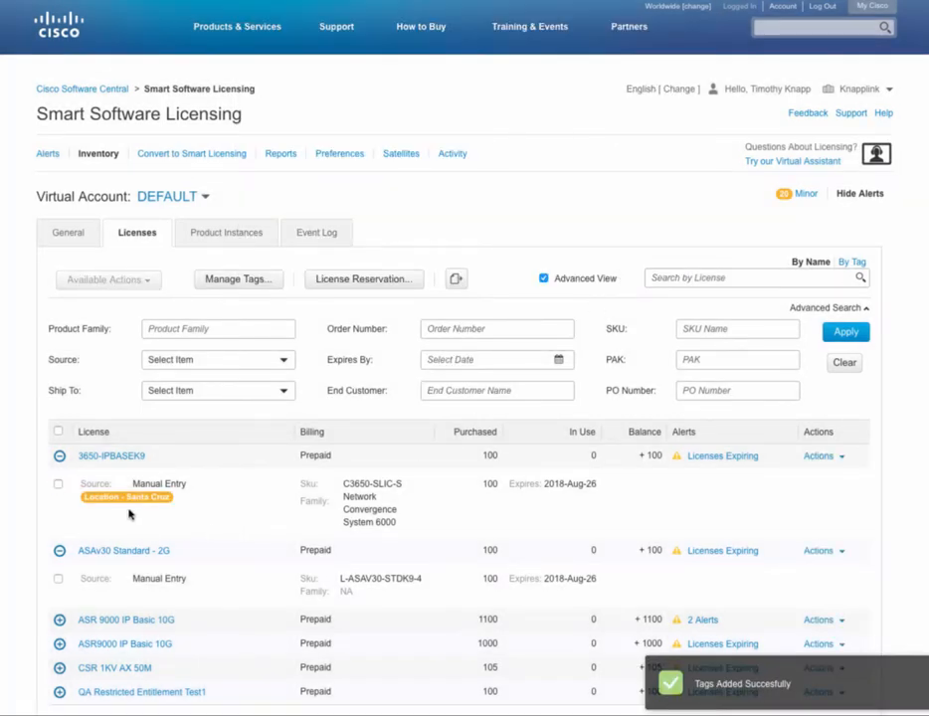
Step: Create and add the license tag "Customer - Action Surfboards" to the 3650-IPBASEK9 manual entry line
left_click(58, 484)
left_click(148, 281)
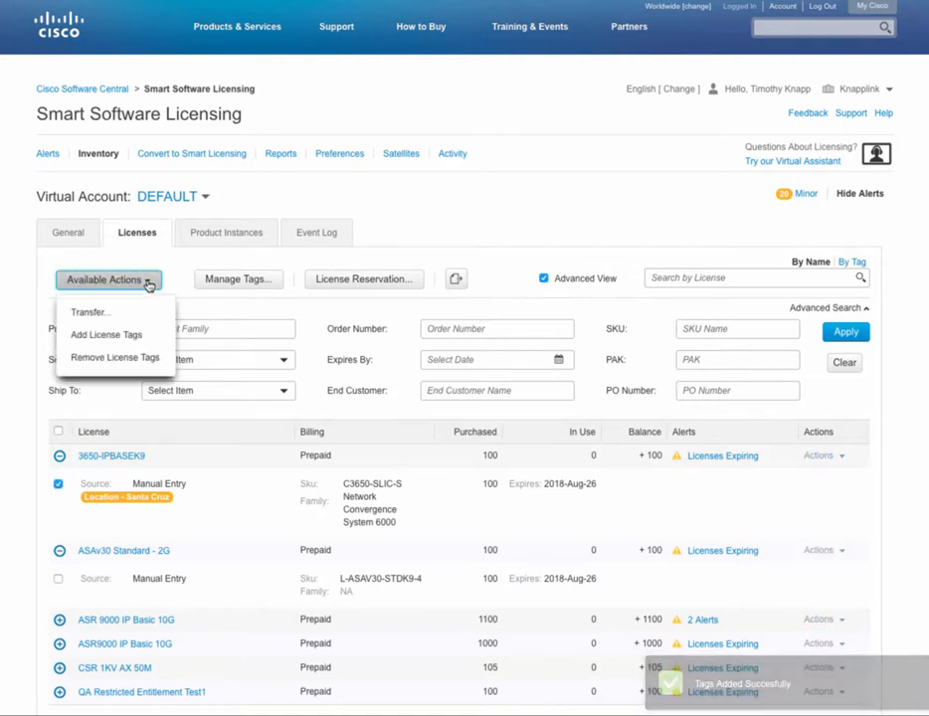
left_click(147, 334)
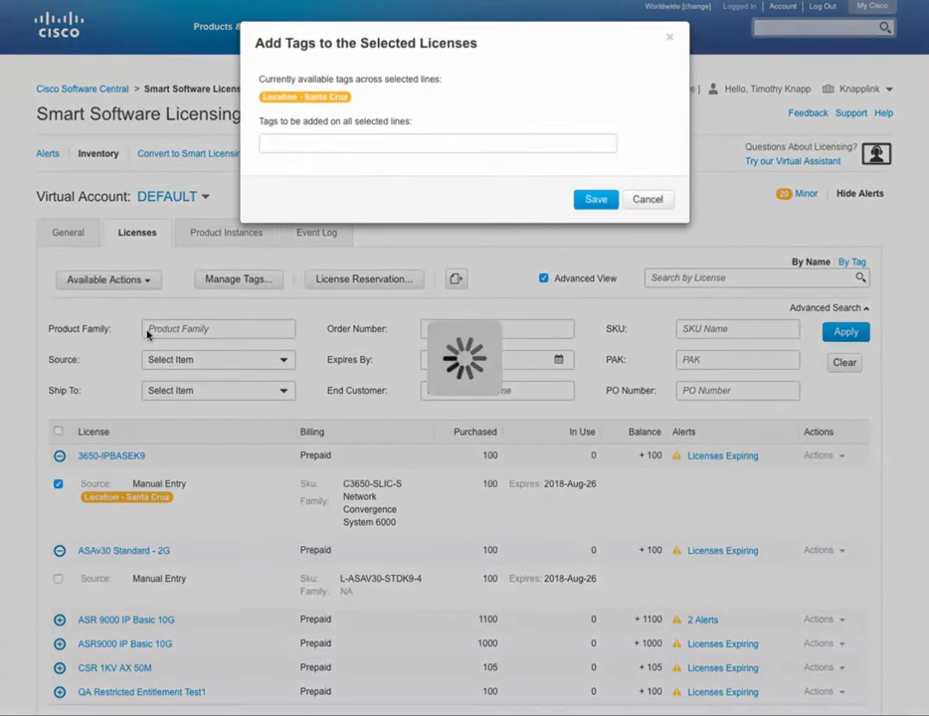
left_click(289, 143)
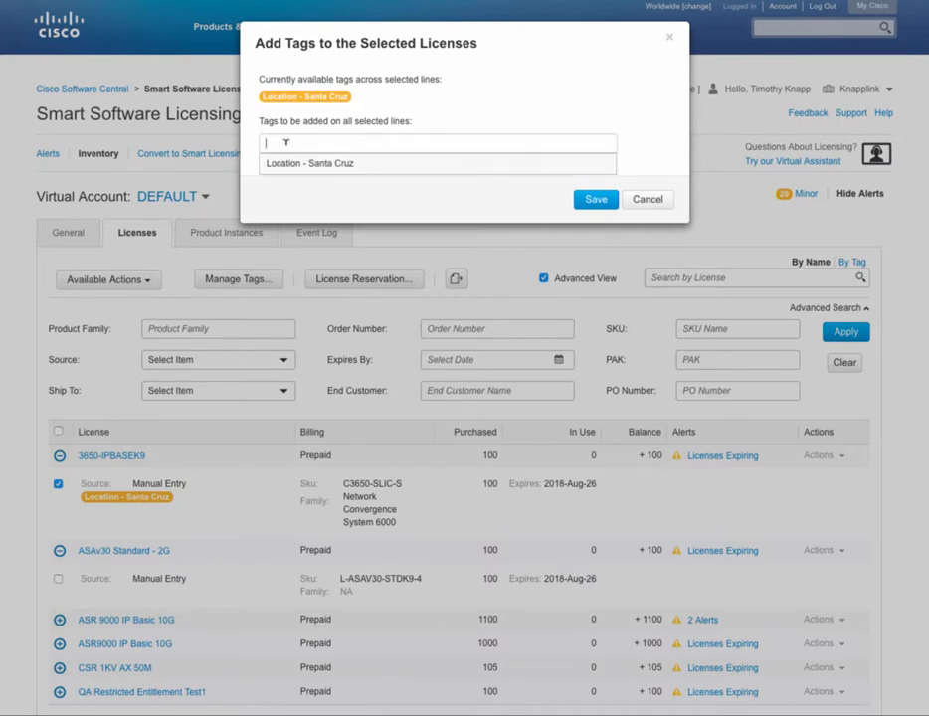
type("Customer - Ac")
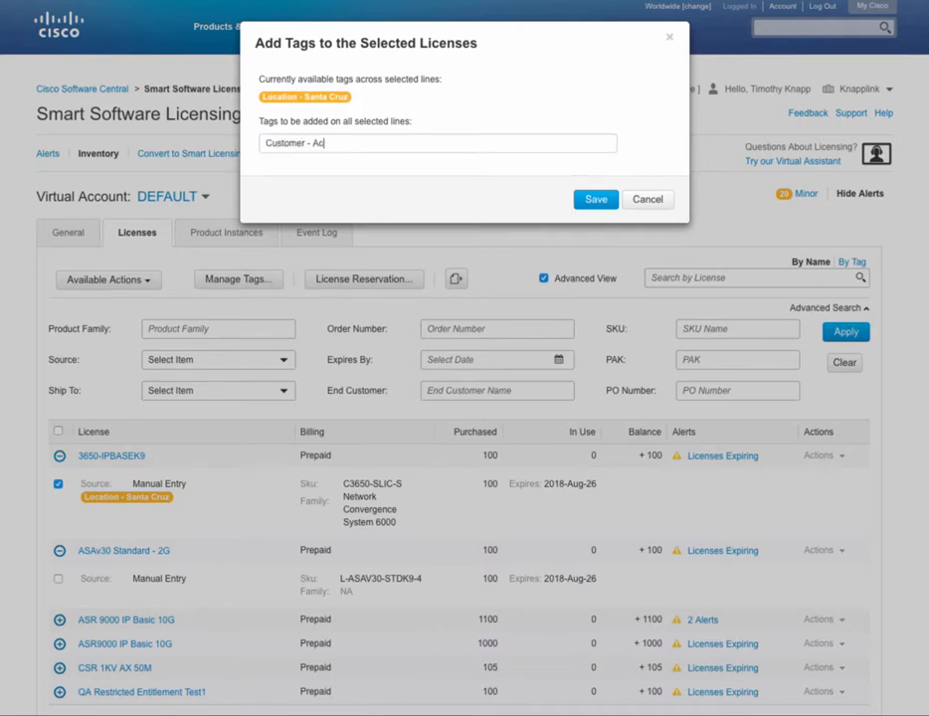
type("tion Surfboards")
left_click(593, 201)
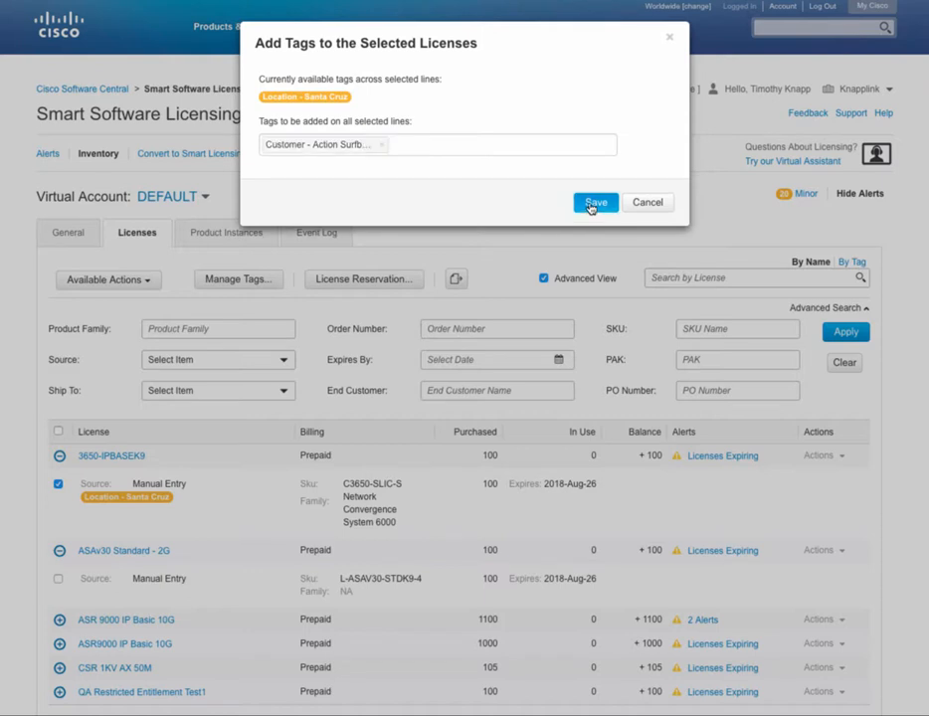
left_click(613, 289)
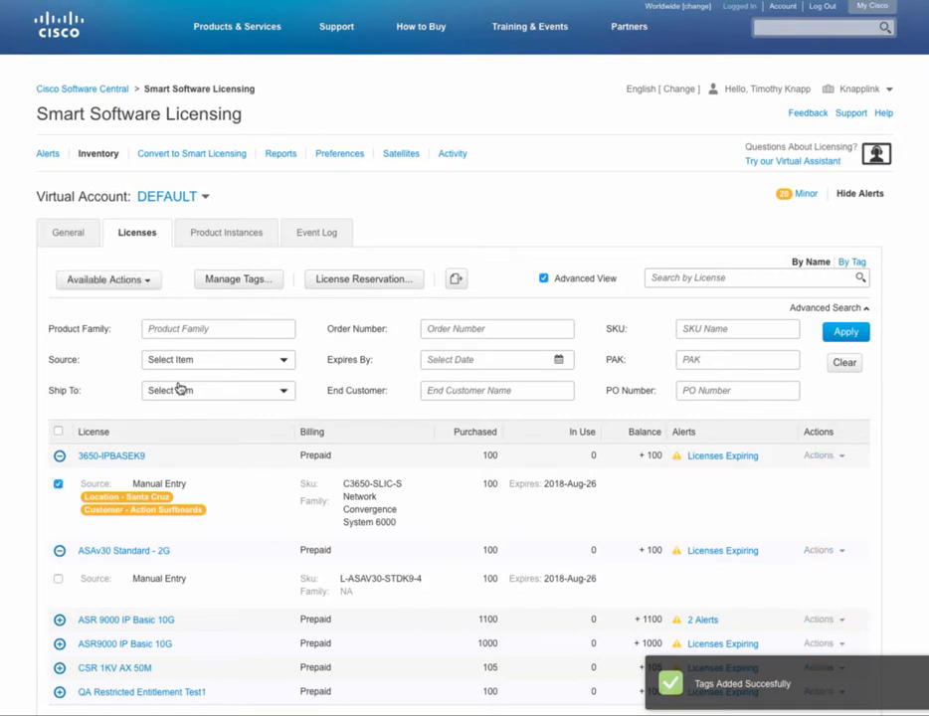
Step: Add a new license tag "Technology - Routing" to the 3650-IPBASEK9 manual entry line
left_click(147, 282)
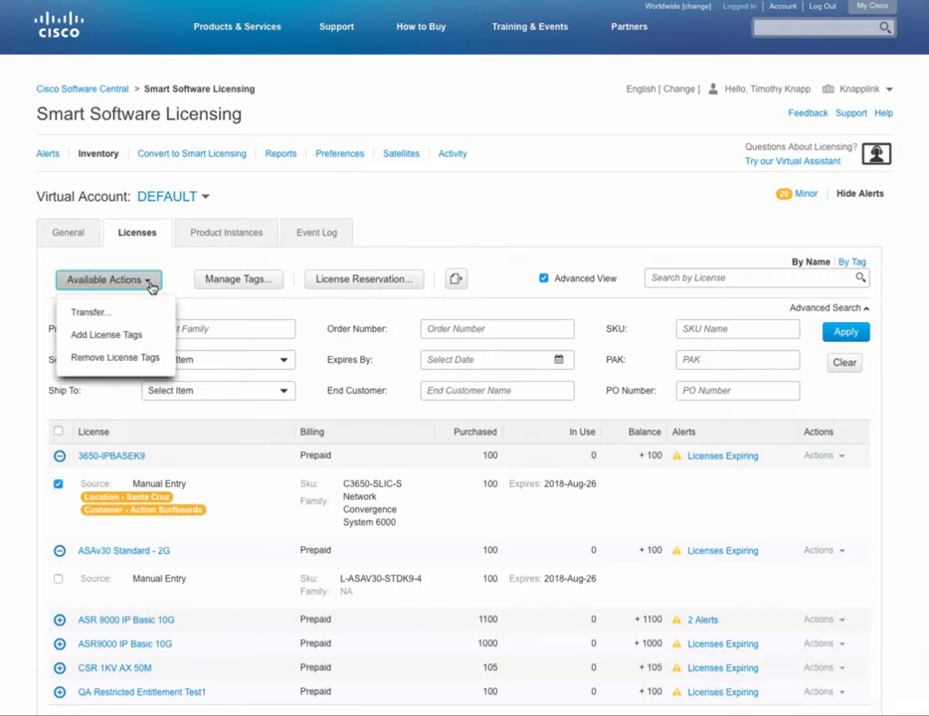
left_click(134, 332)
left_click(308, 140)
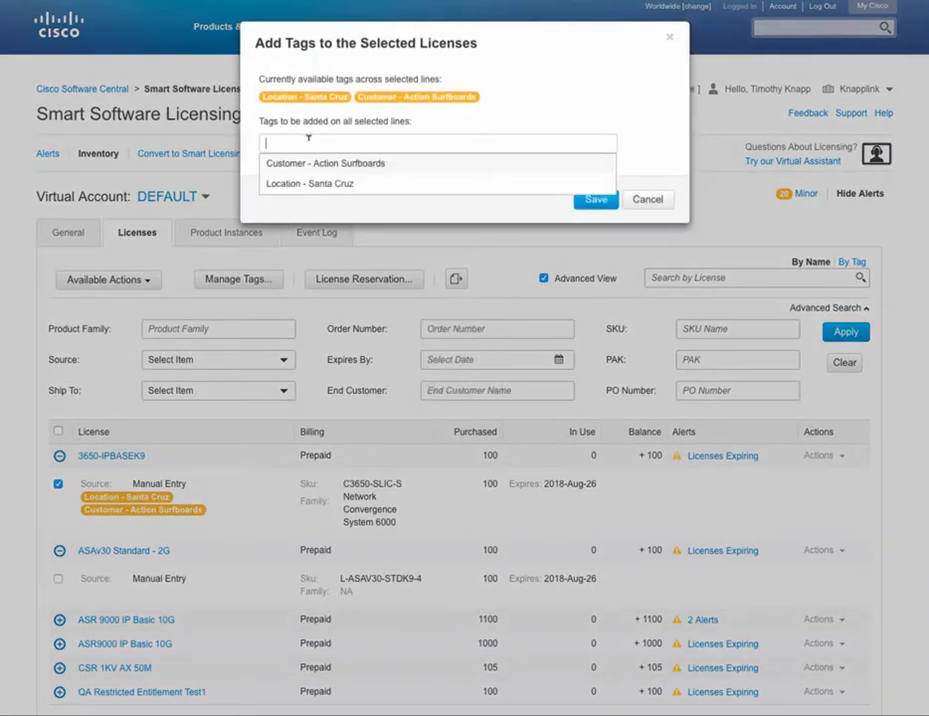
type("Techno")
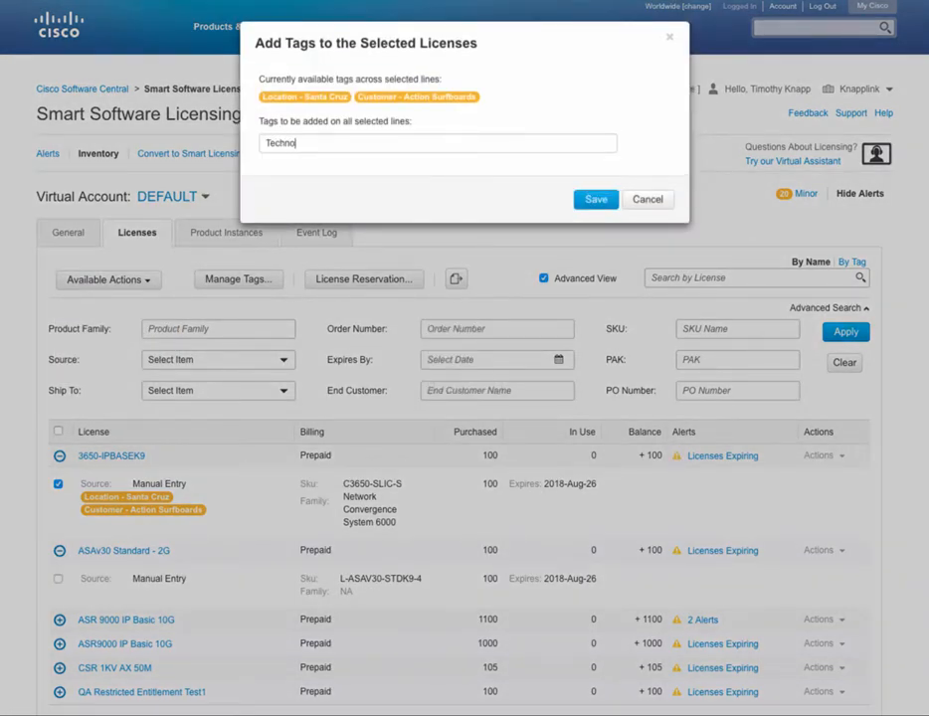
type("logy - Routing")
left_click(592, 203)
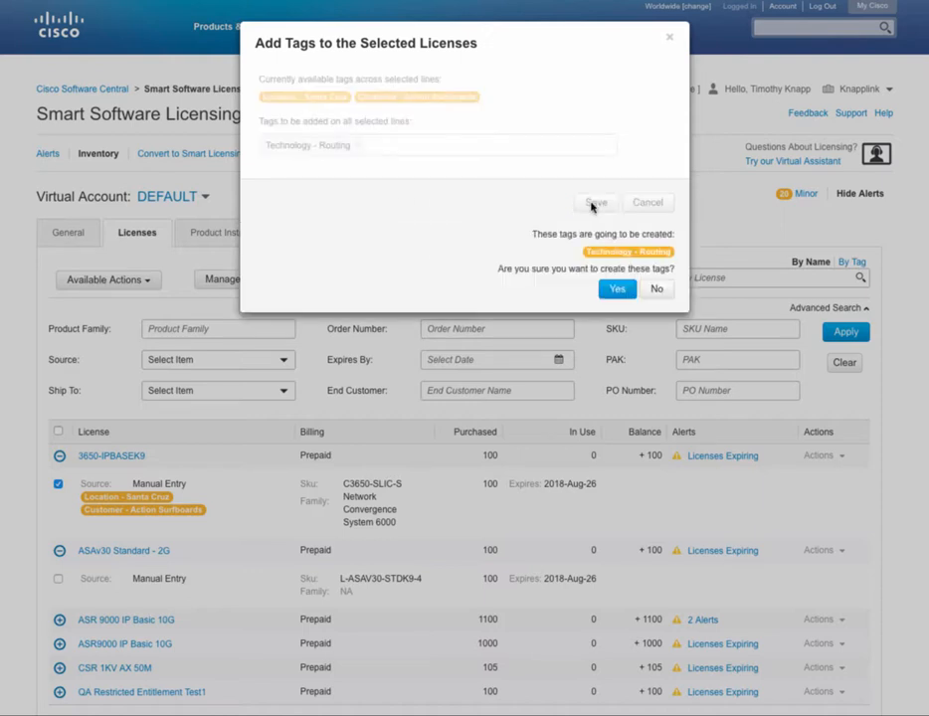
left_click(622, 291)
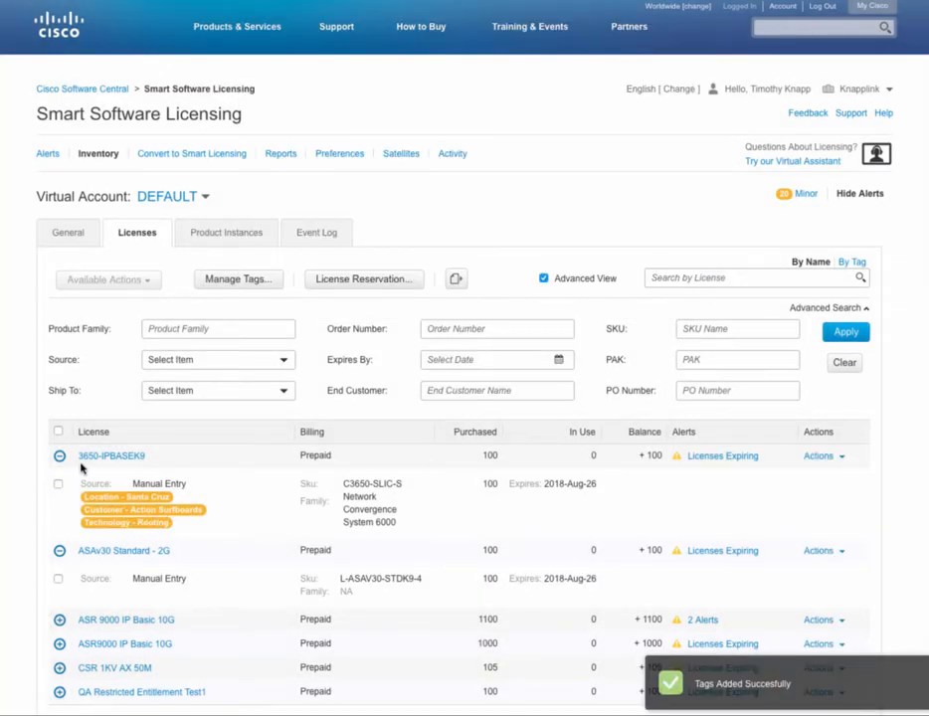
Step: Assign the existing tag "Location - Santa Cruz" to the manual entry line of ASAv30 Standard - 2G
left_click(59, 579)
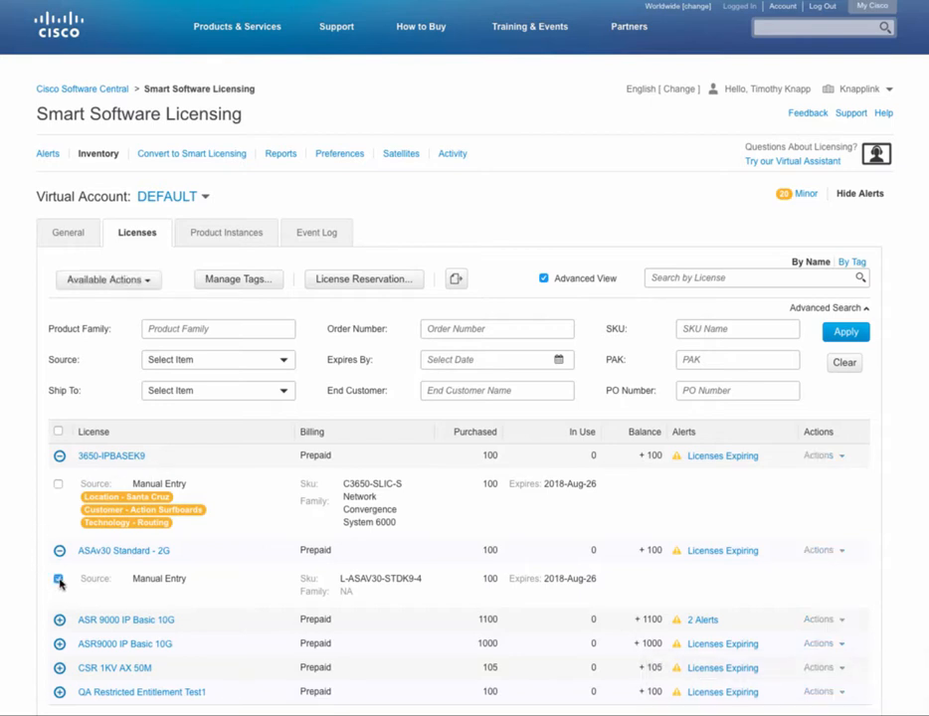
left_click(142, 280)
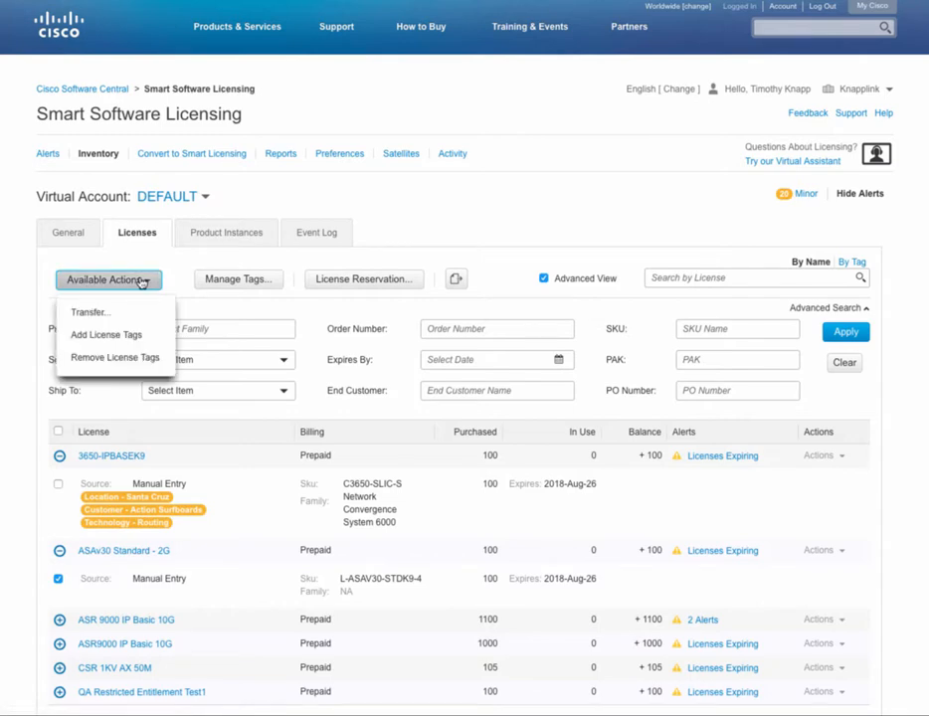
left_click(133, 336)
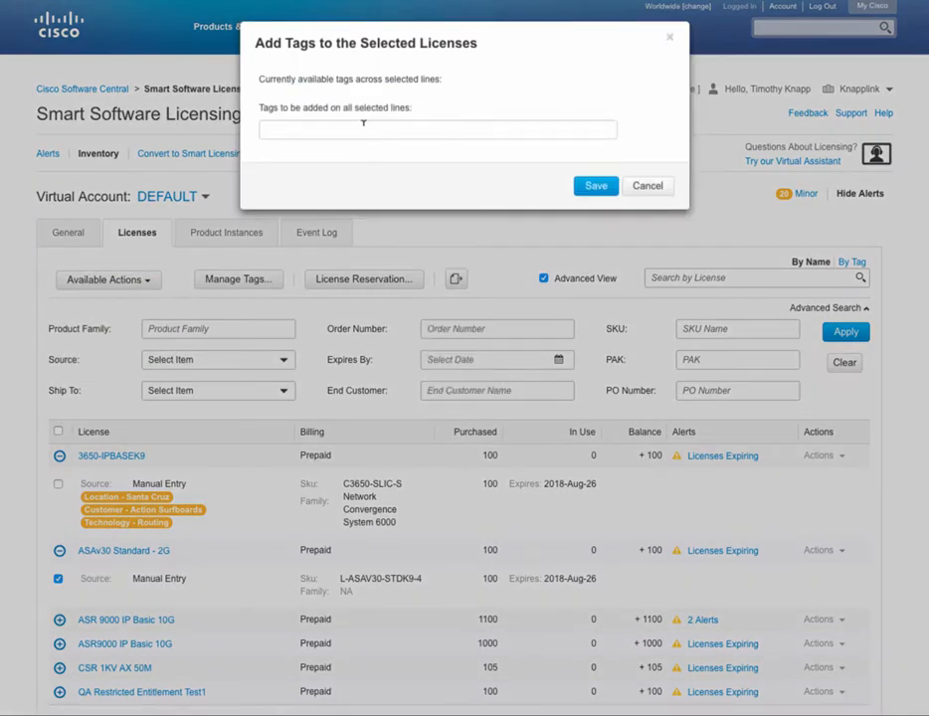
left_click(363, 122)
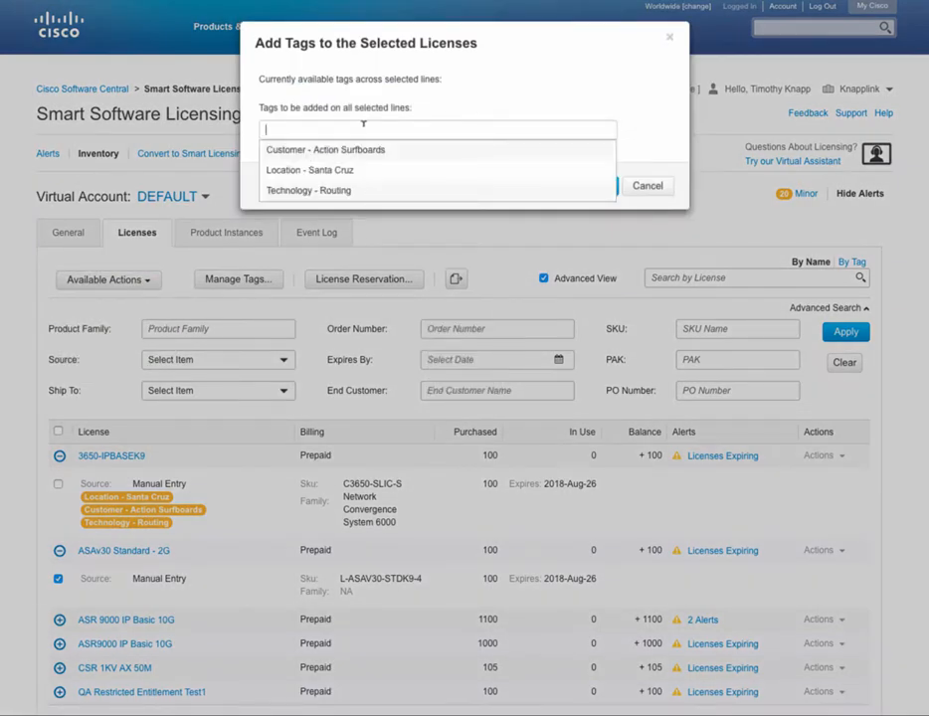
left_click(323, 177)
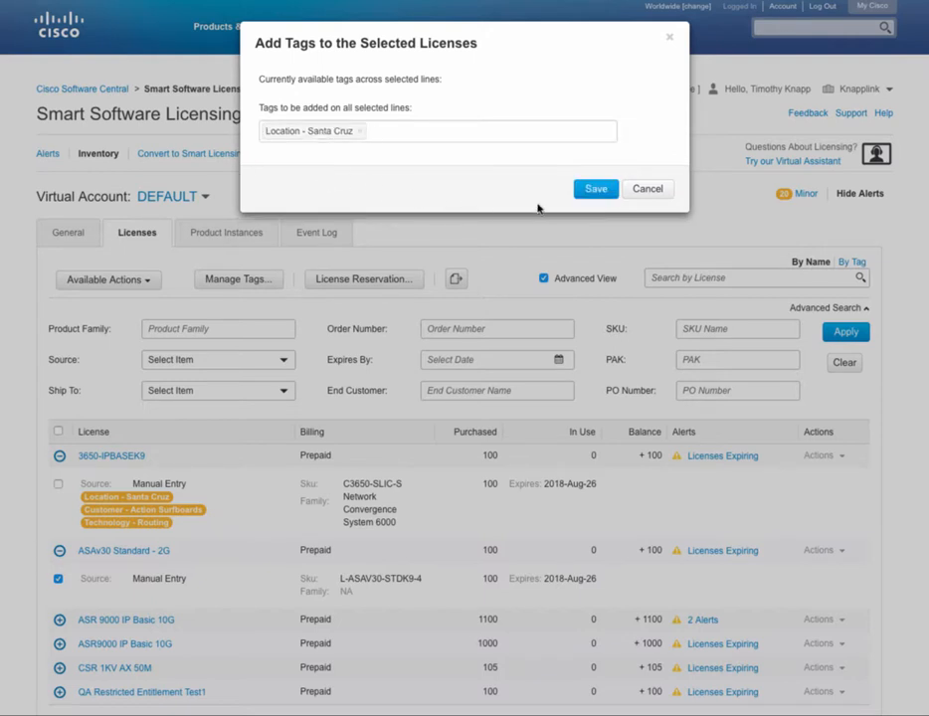
left_click(596, 190)
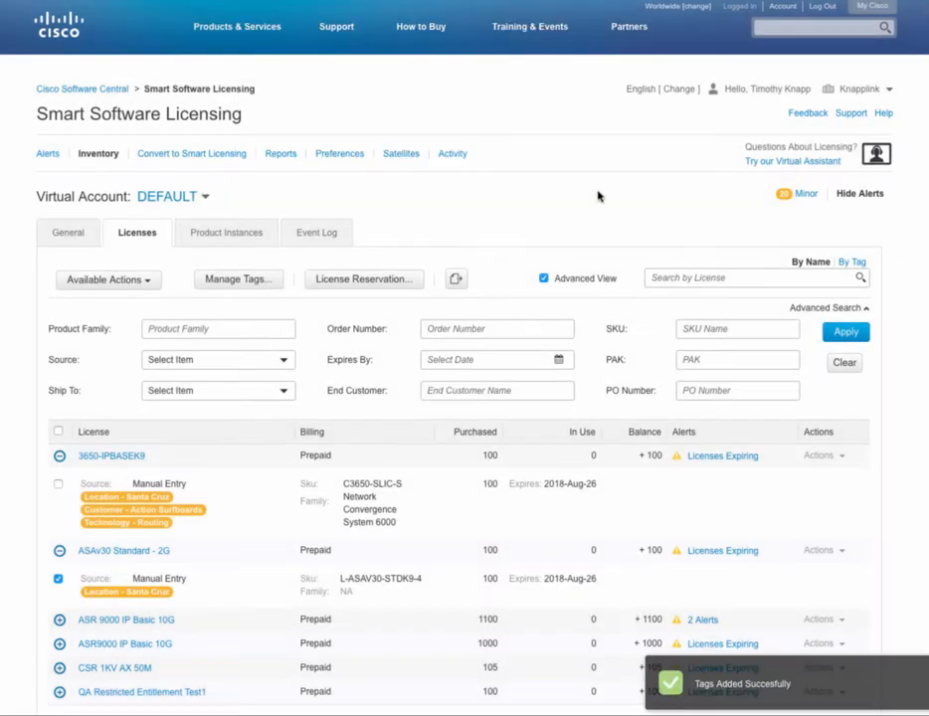
Step: Create the license tag "Customer - Healthy Supermarket" on the manual entry line of ASAv30 Standard - 2G
left_click(57, 580)
left_click(126, 285)
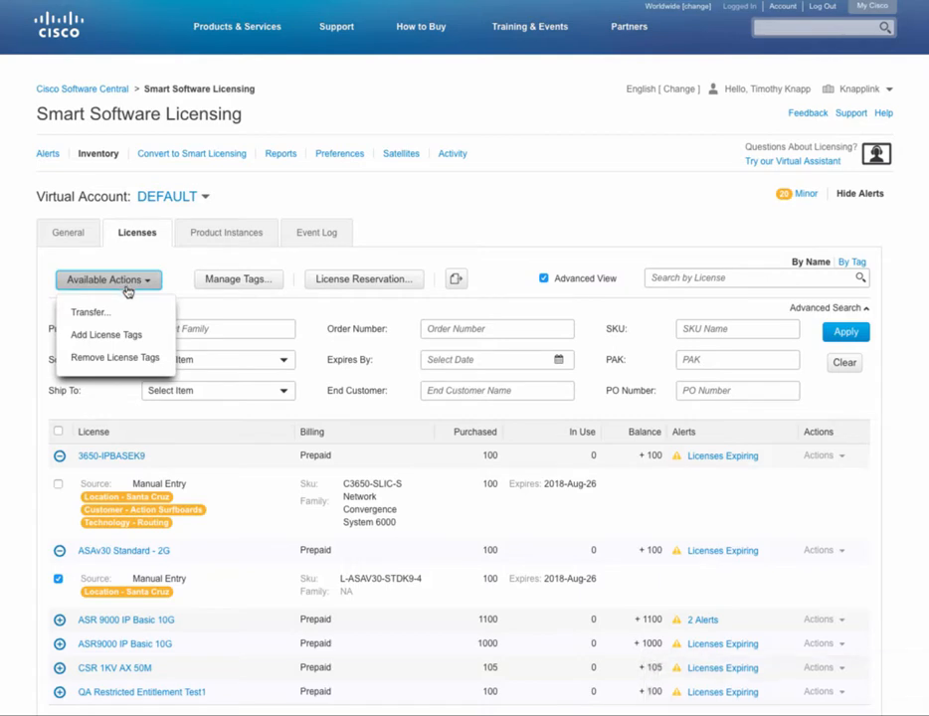
left_click(127, 336)
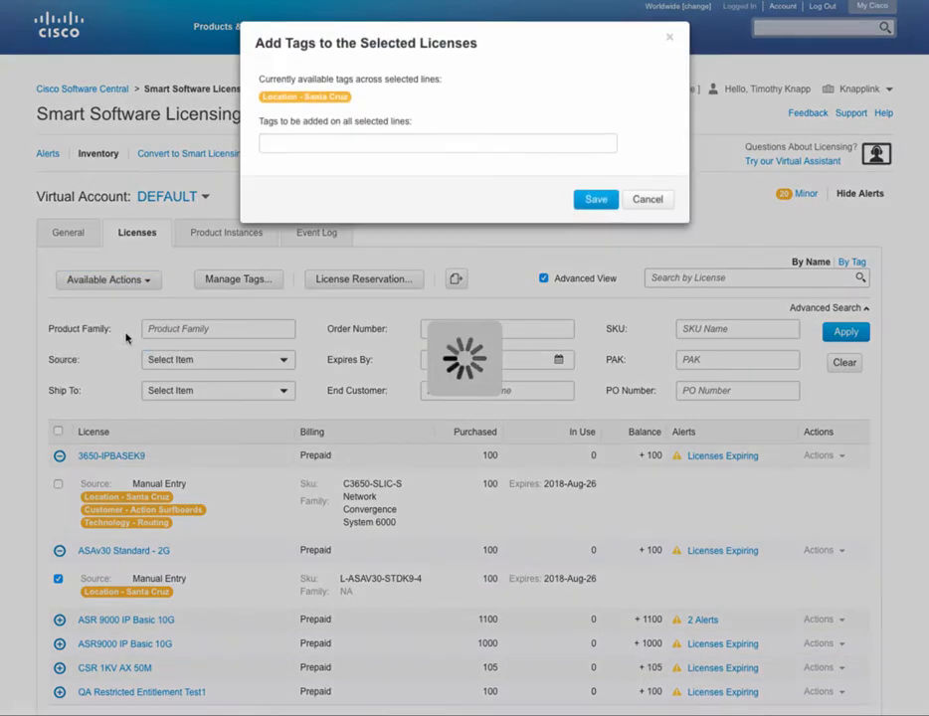
left_click(377, 143)
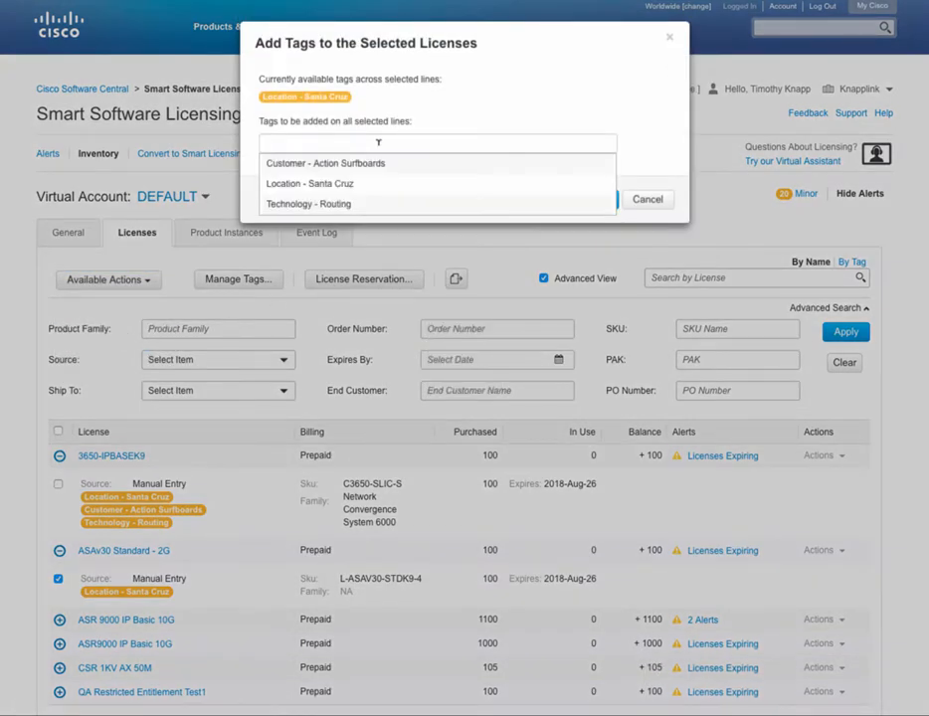
type("Customer -")
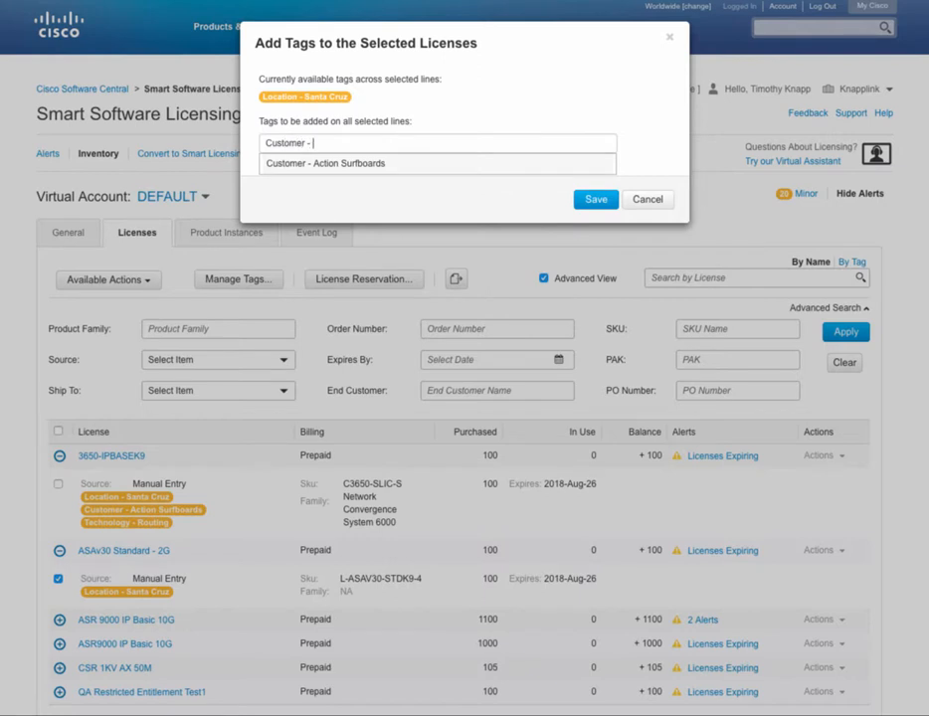
type(" Healthy")
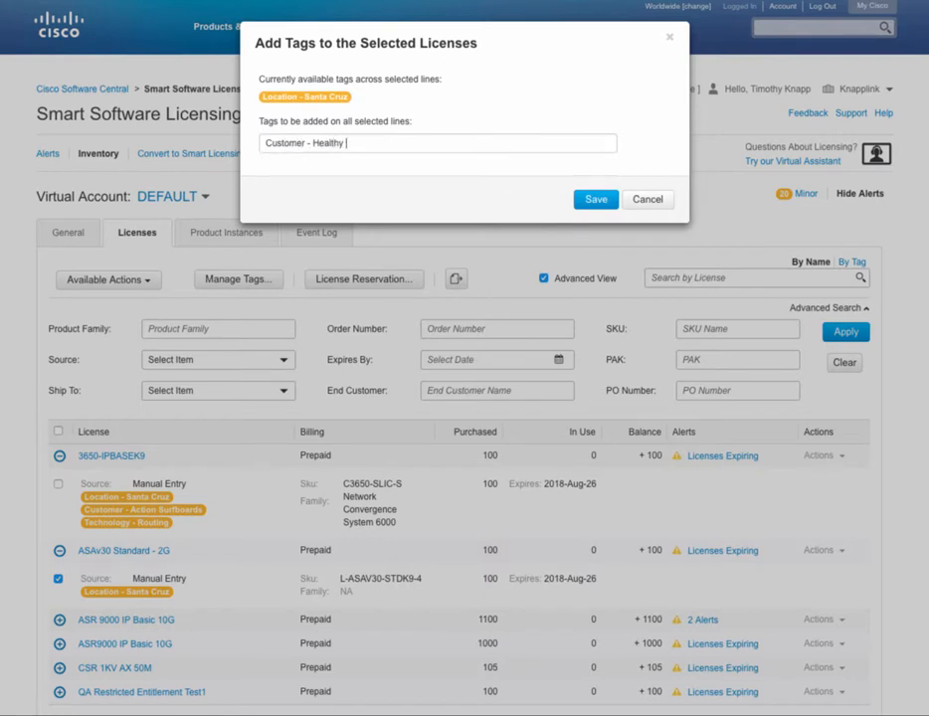
type(" Supermarket")
left_click(592, 203)
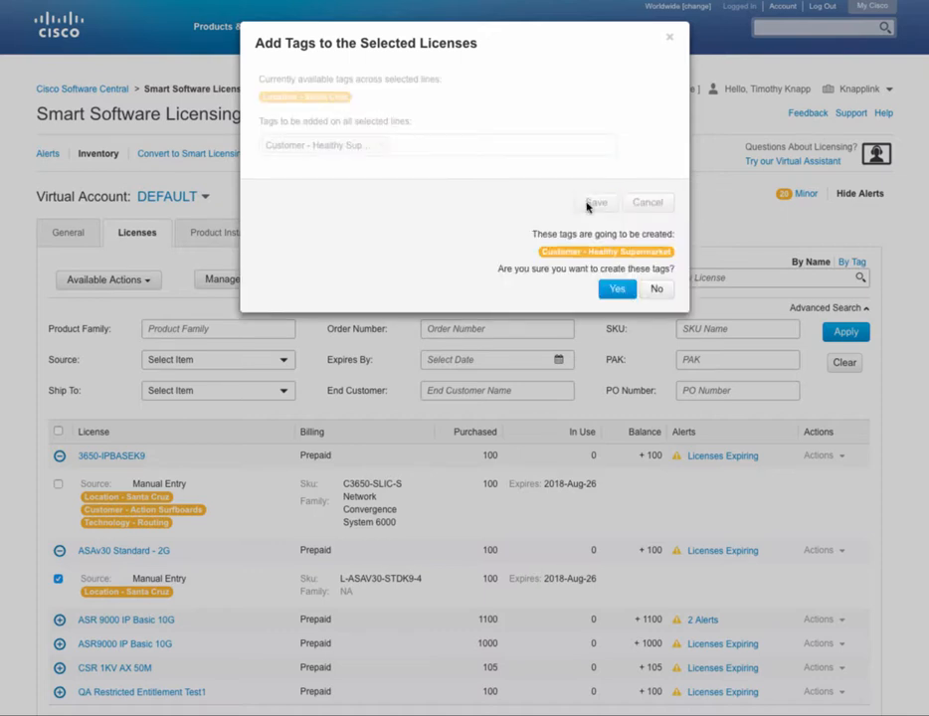
left_click(617, 289)
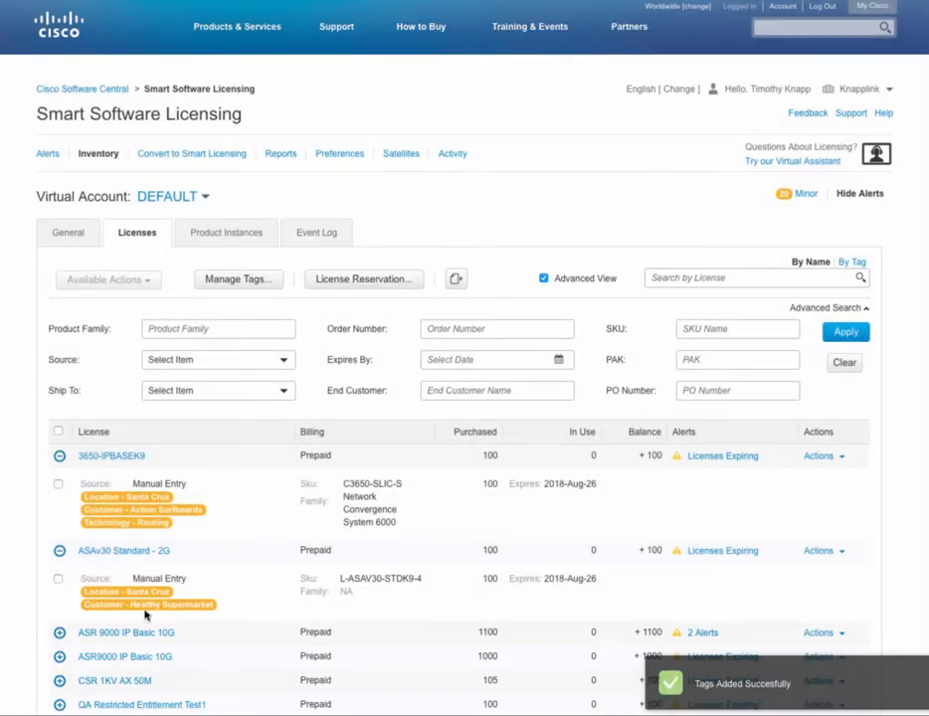
Step: Create the license tag "Technology - Security" on the manual entry line of ASAv30 Standard - 2G
left_click(58, 578)
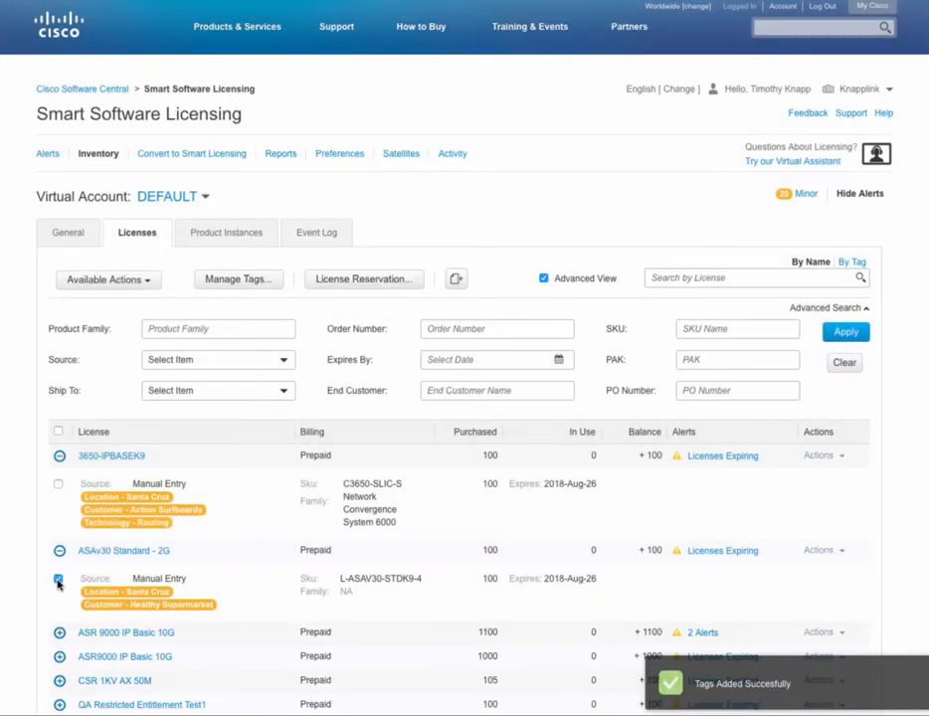
left_click(141, 282)
left_click(136, 336)
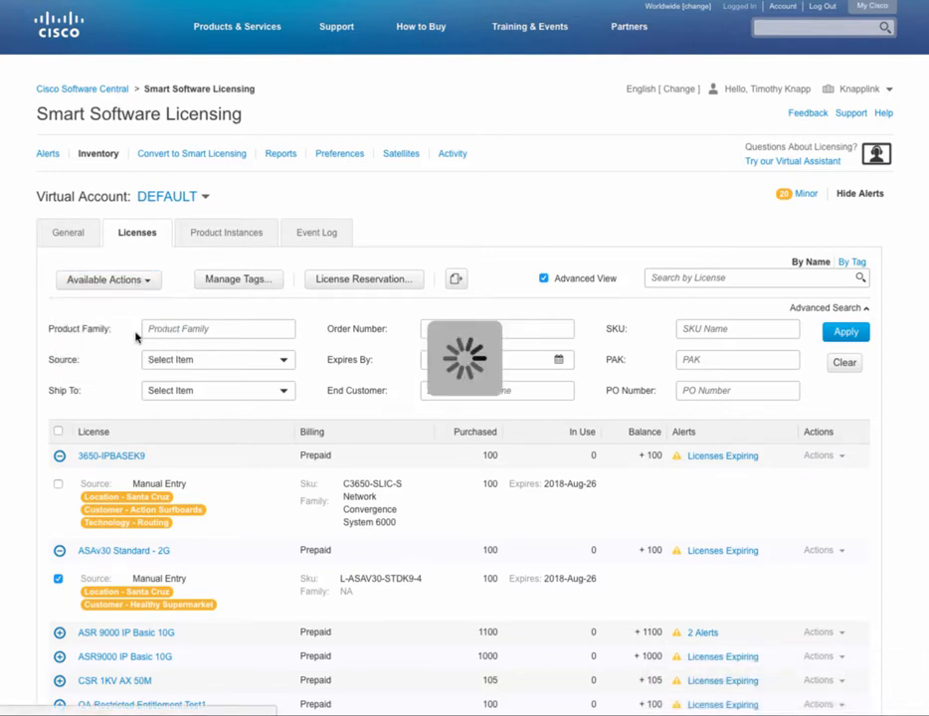
left_click(350, 142)
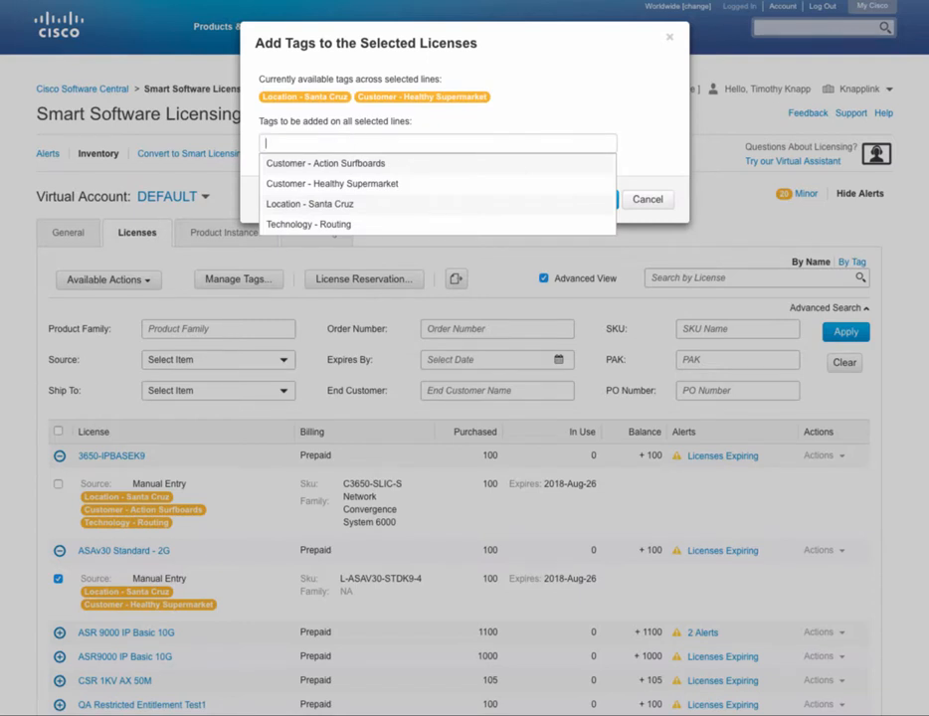
type("Technology ")
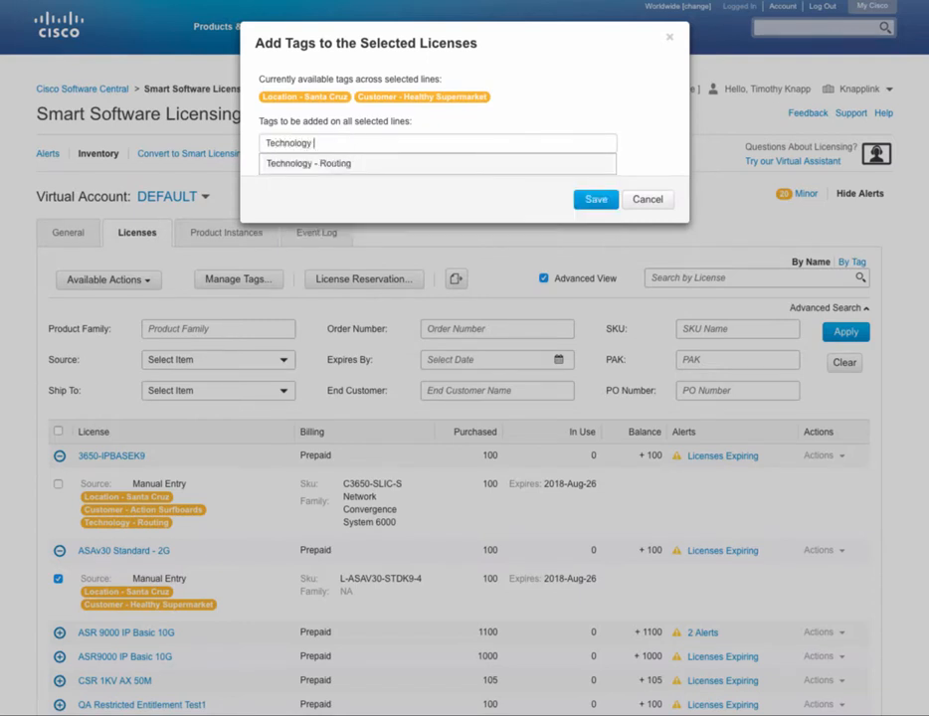
type("- Sec")
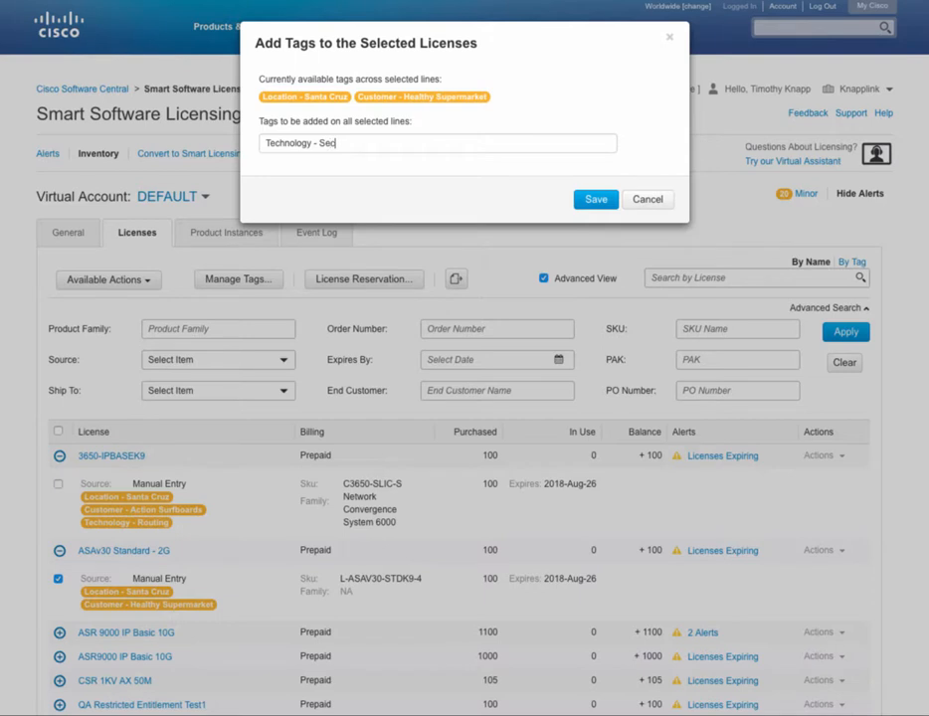
type("urity")
left_click(609, 202)
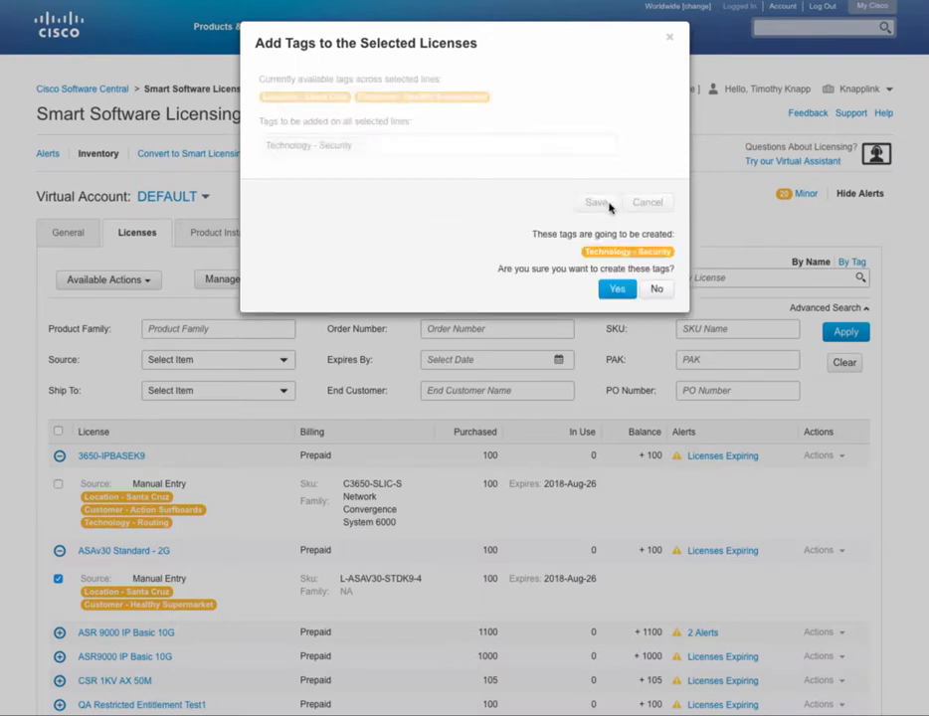
left_click(617, 288)
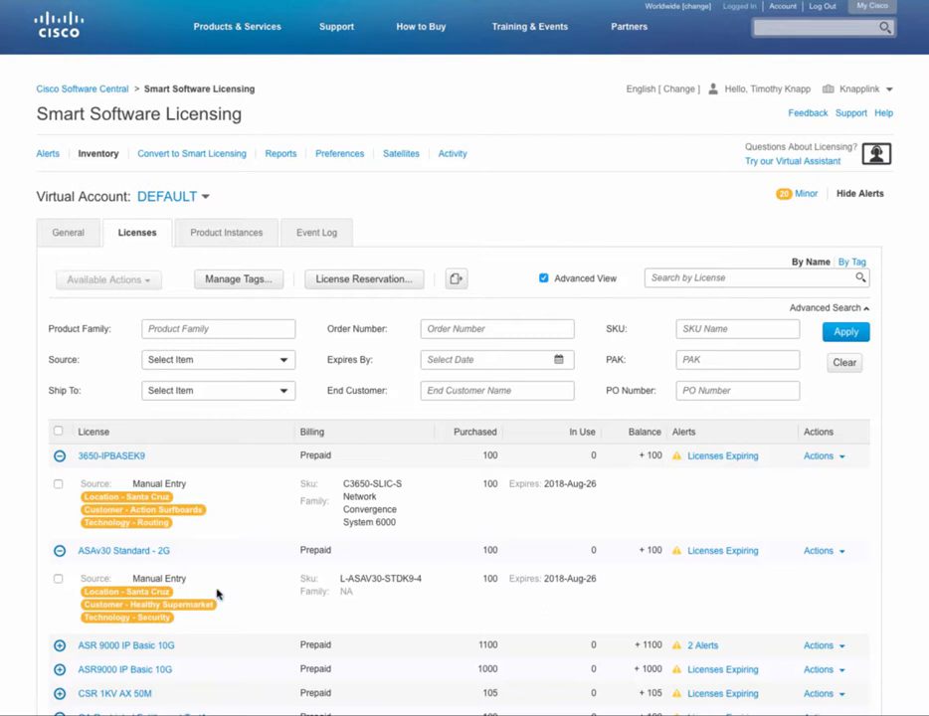
Step: Search the licenses by the tag "Location - Santa Cruz" and expand the details of 3650-IPBASEK9 and ASAv30 Standard - 2G
scroll(224, 607, "down", 1)
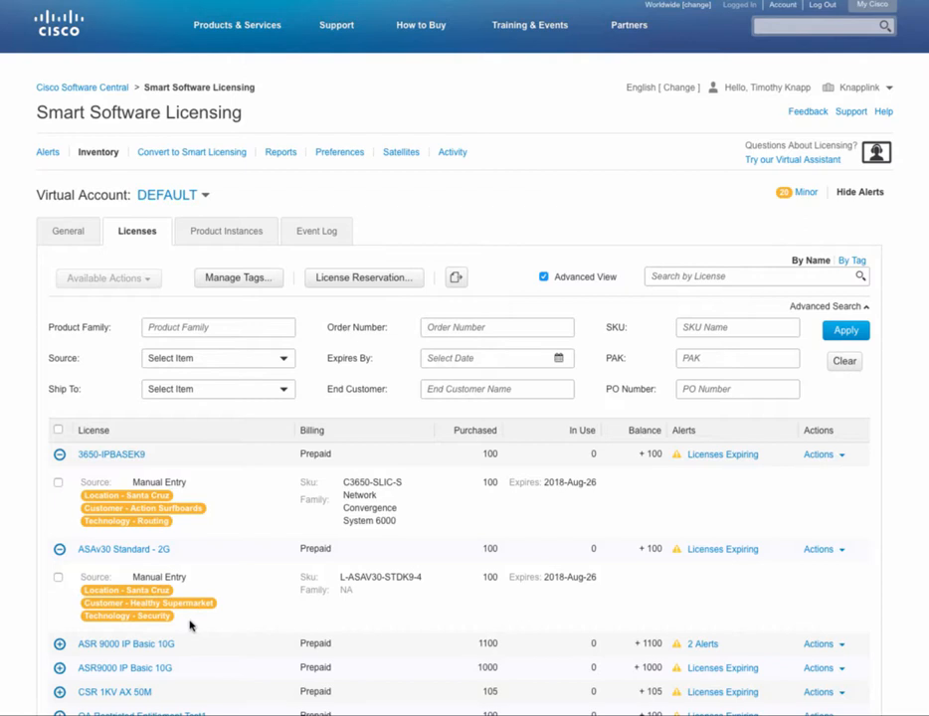
left_click(714, 277)
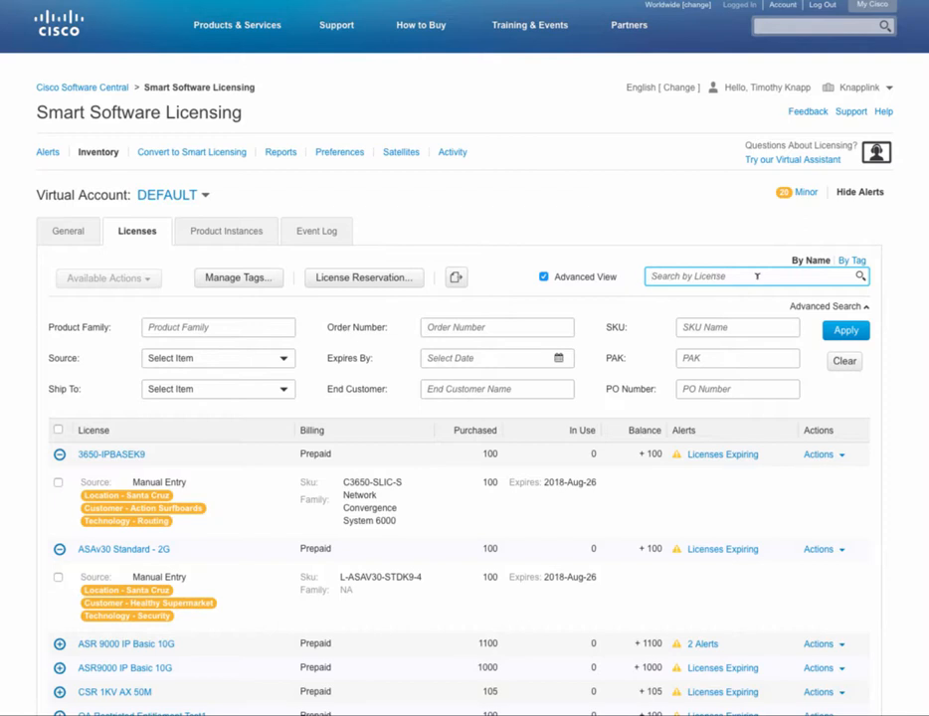
left_click(847, 261)
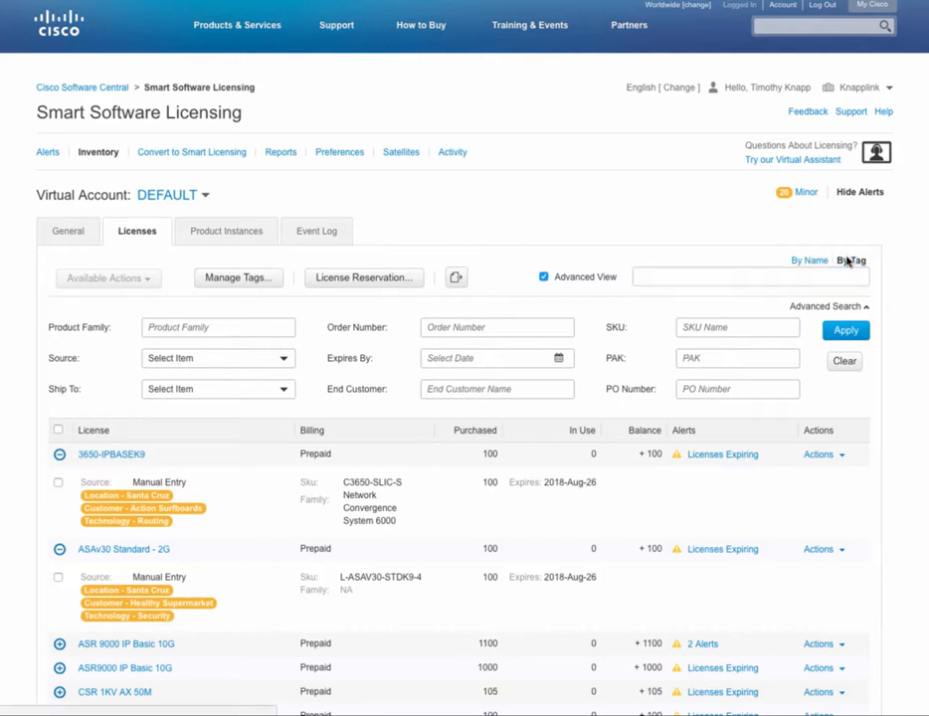
left_click(793, 274)
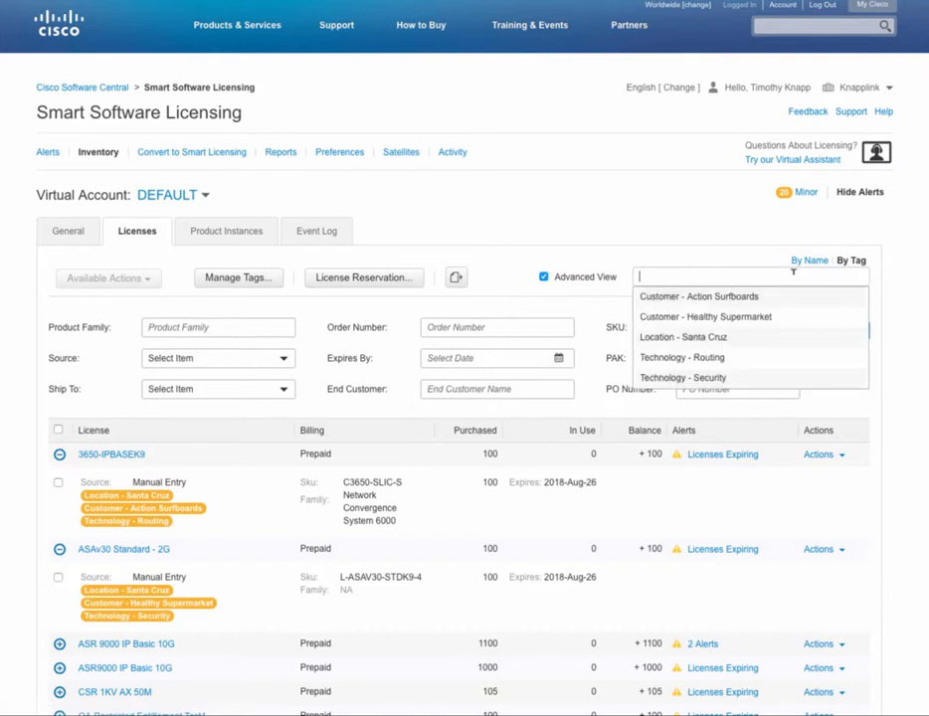
left_click(700, 338)
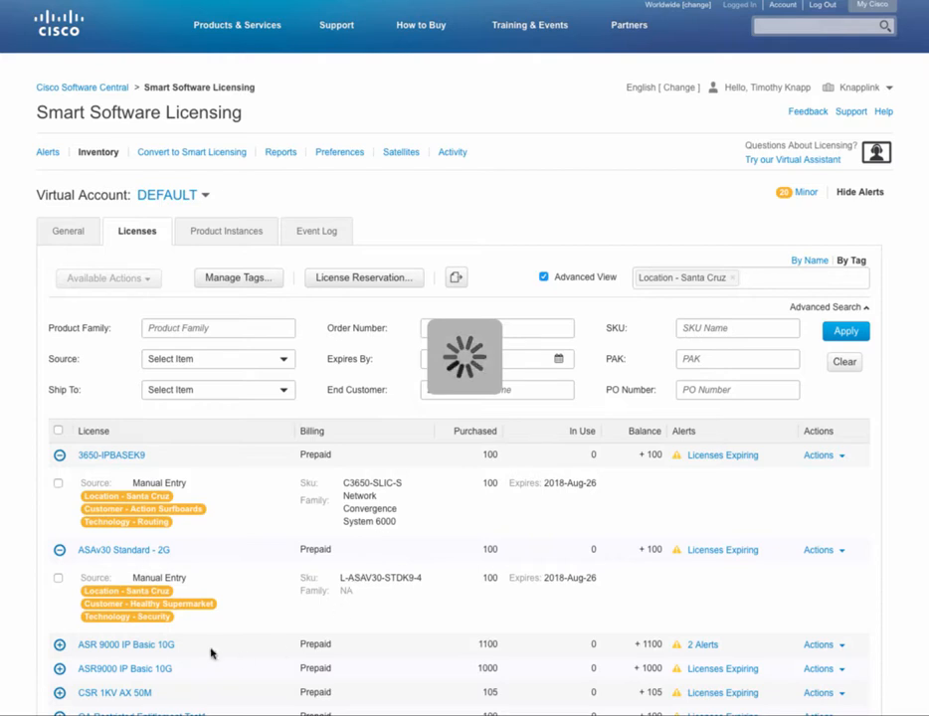
left_click(59, 457)
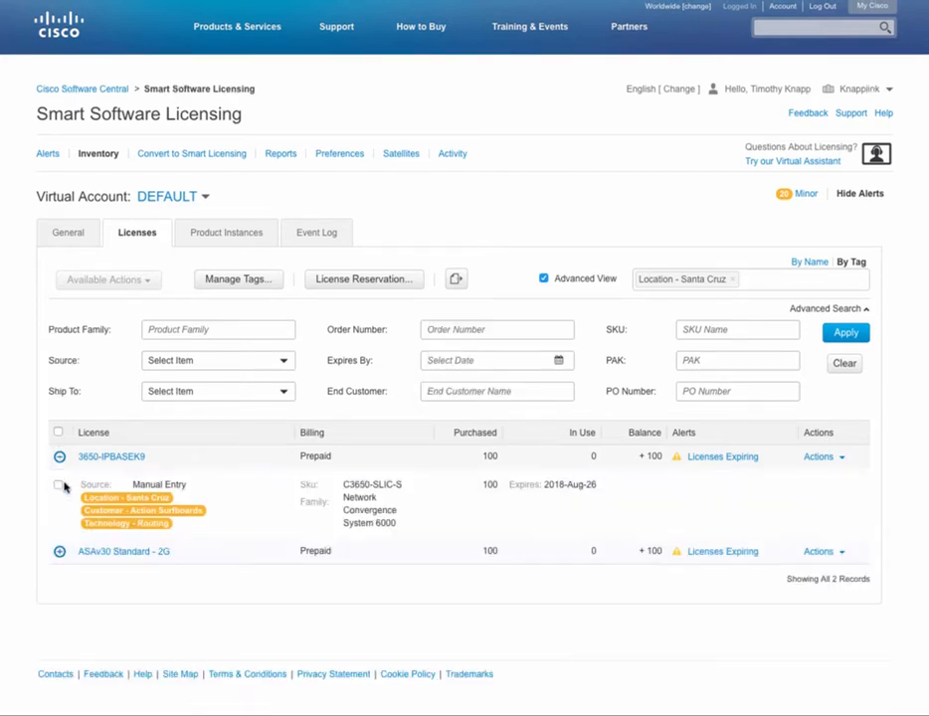
left_click(60, 553)
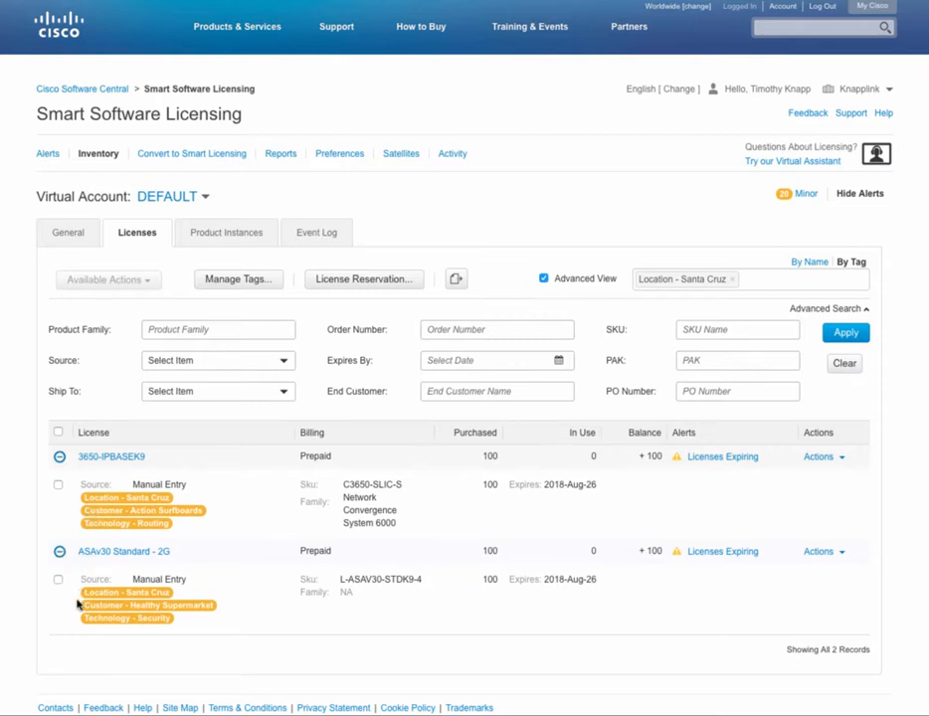
Step: Delete the tag "Customer - Healthy Supermarket" from the virtual account's managed license tags
left_click(230, 286)
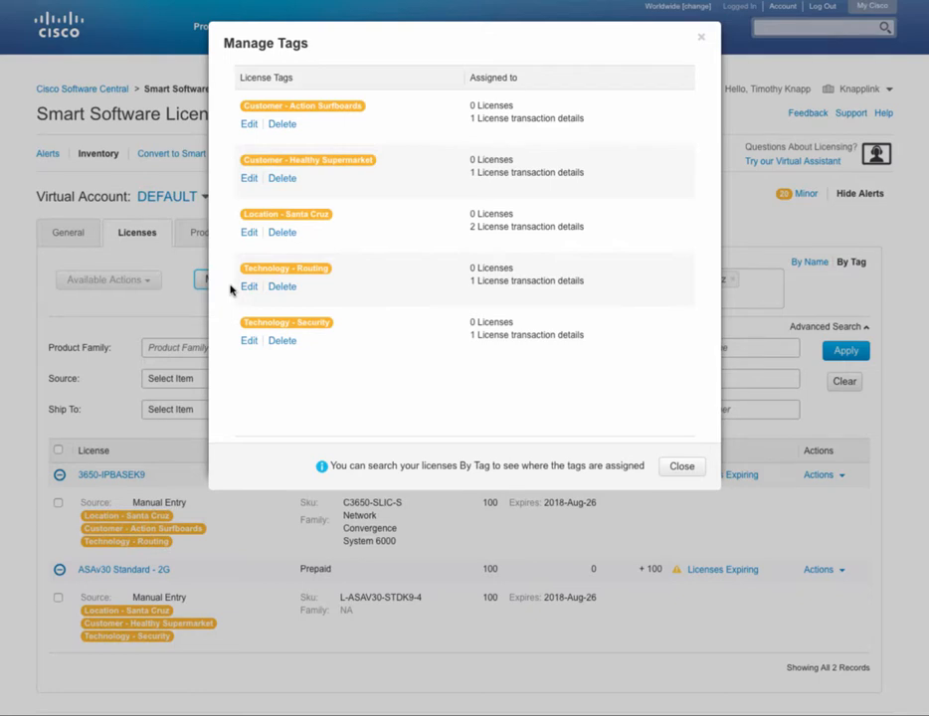
left_click(282, 179)
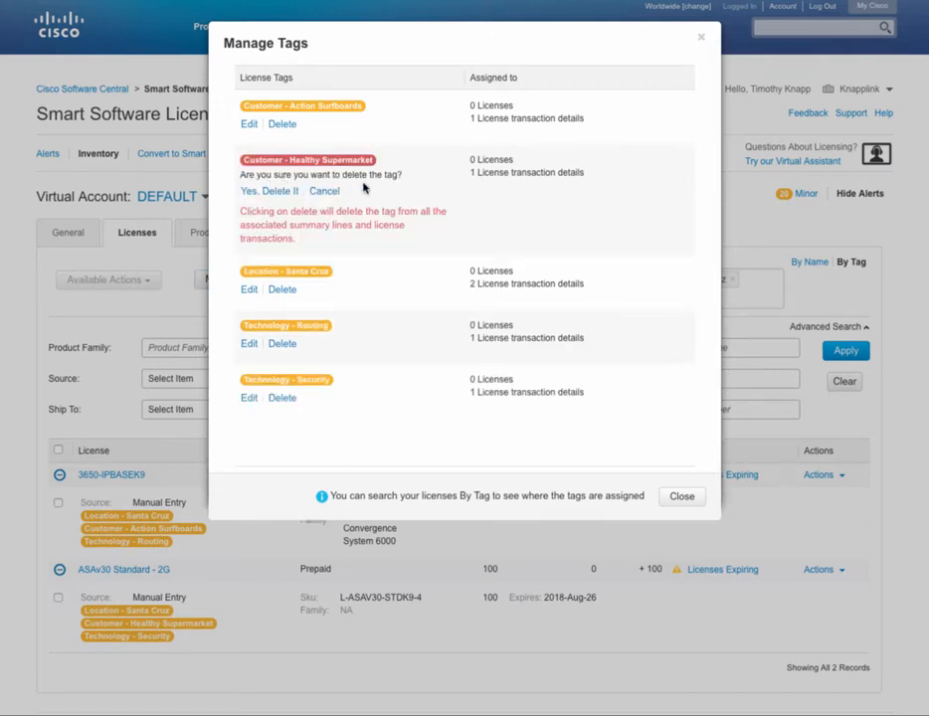
left_click(278, 192)
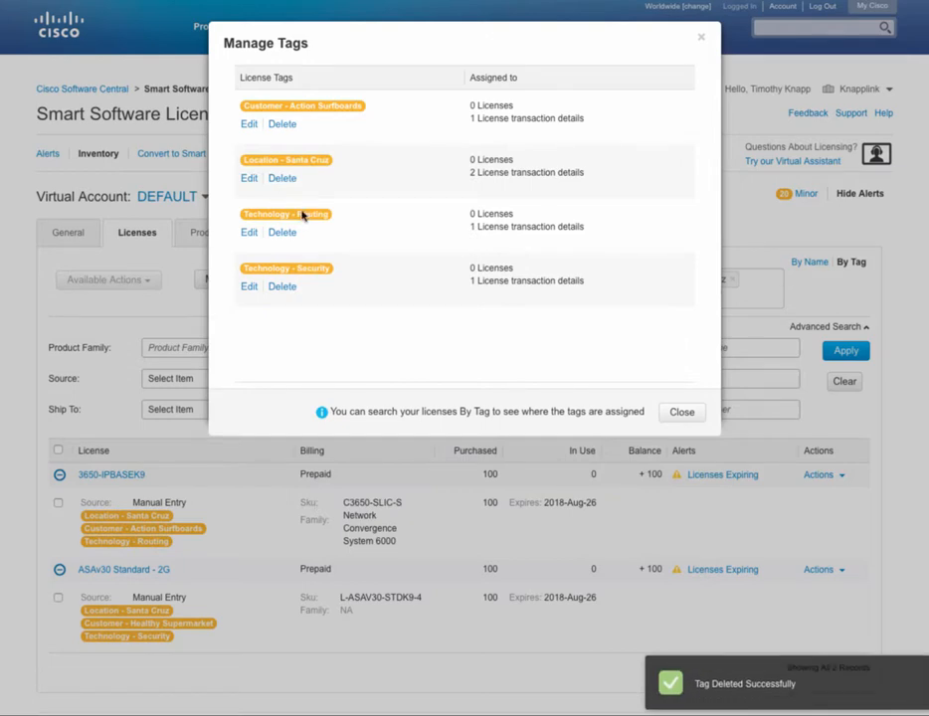
left_click(695, 415)
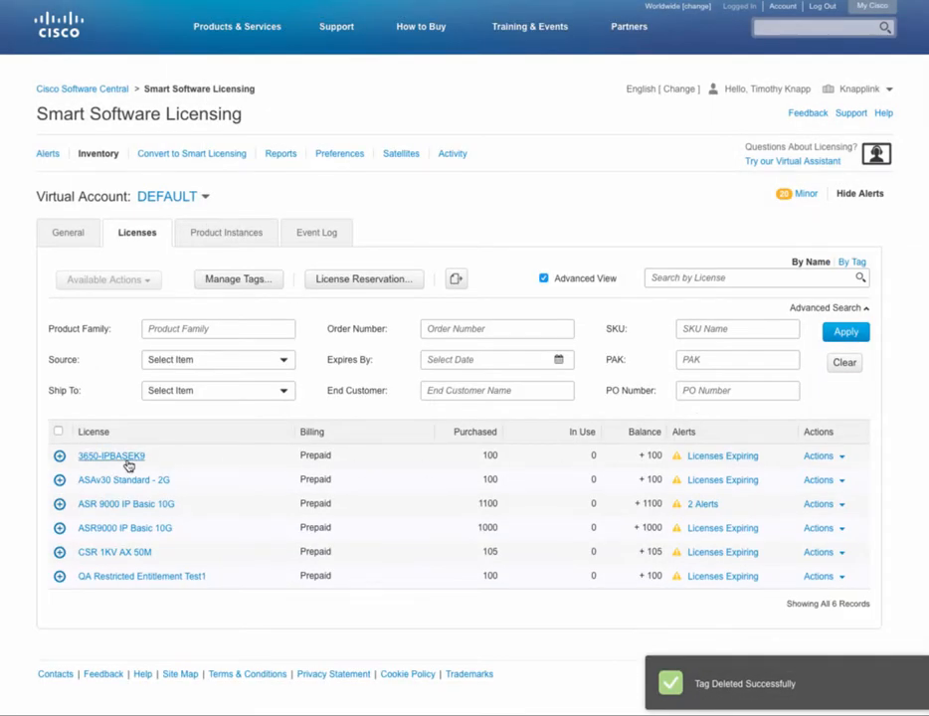
Step: Expand 3650-IPBASEK9 and ASAv30 Standard - 2G, and add the new tag "Customer - Melodic Music Shop" to the ASAv30 manual entry line
left_click(59, 458)
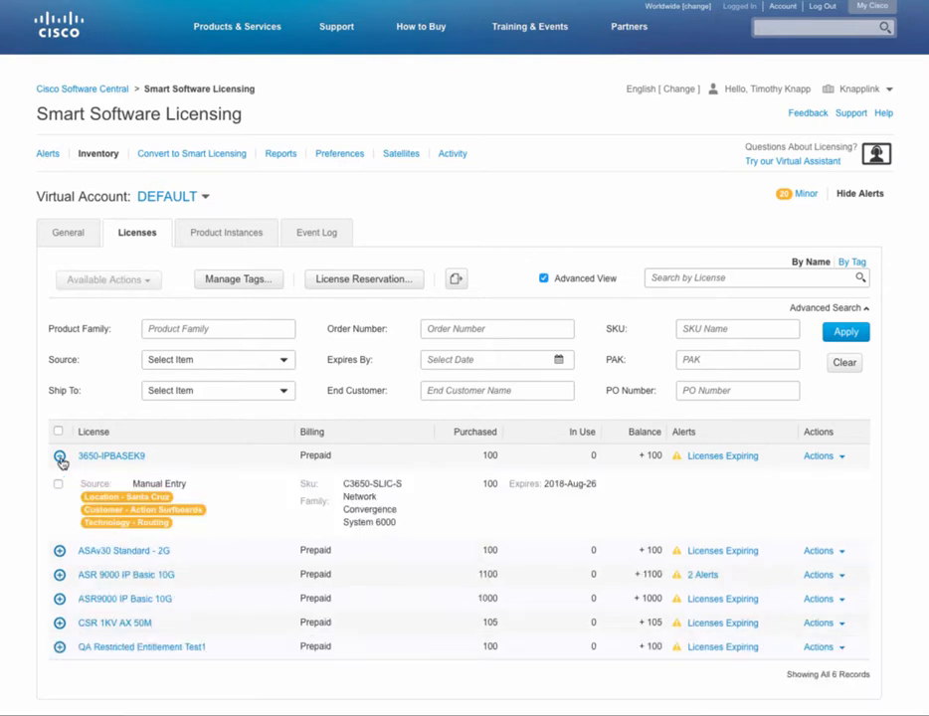
left_click(59, 553)
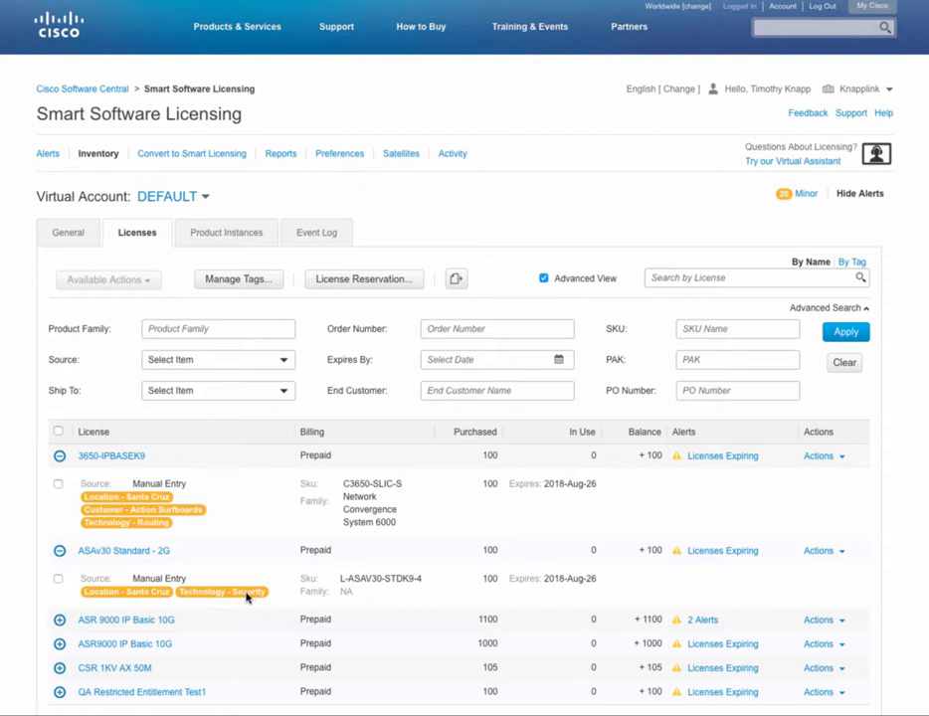
left_click(58, 580)
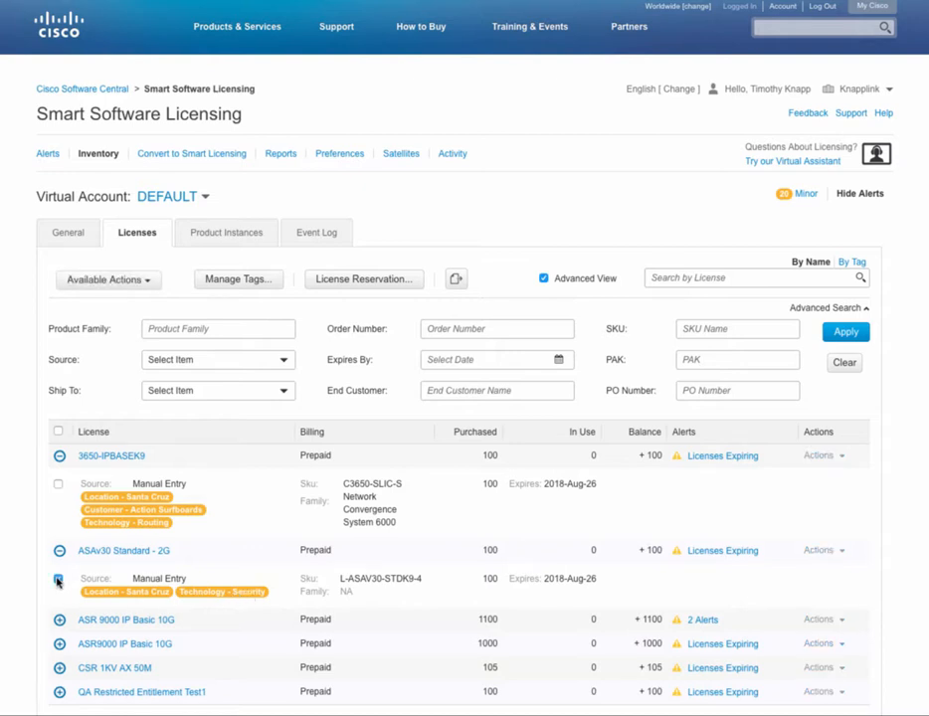
left_click(140, 279)
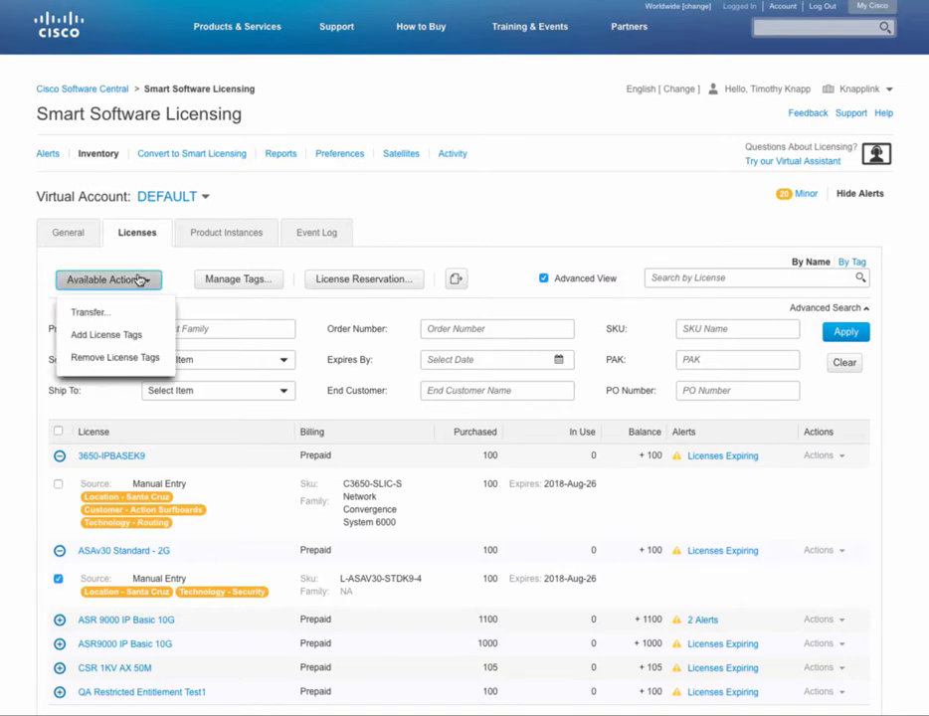
left_click(137, 335)
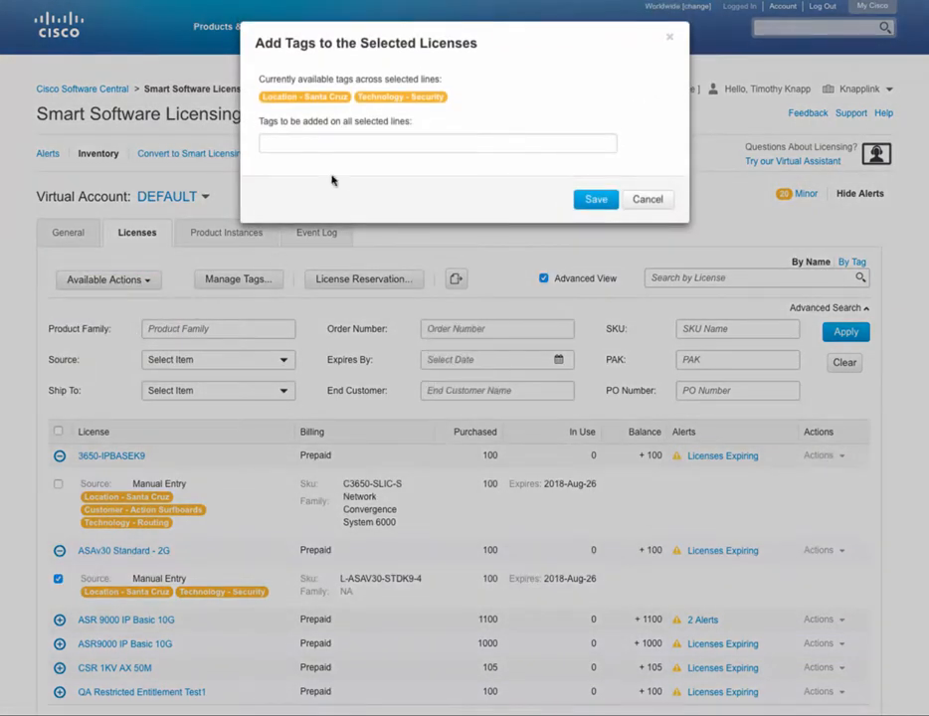
left_click(323, 140)
type("Customer -")
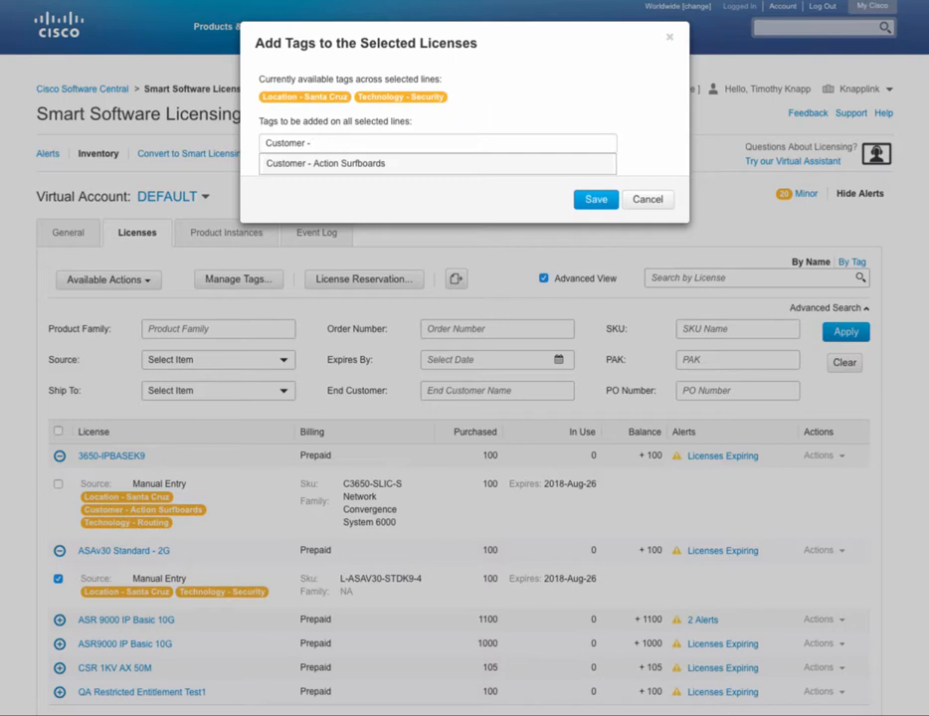
type("M")
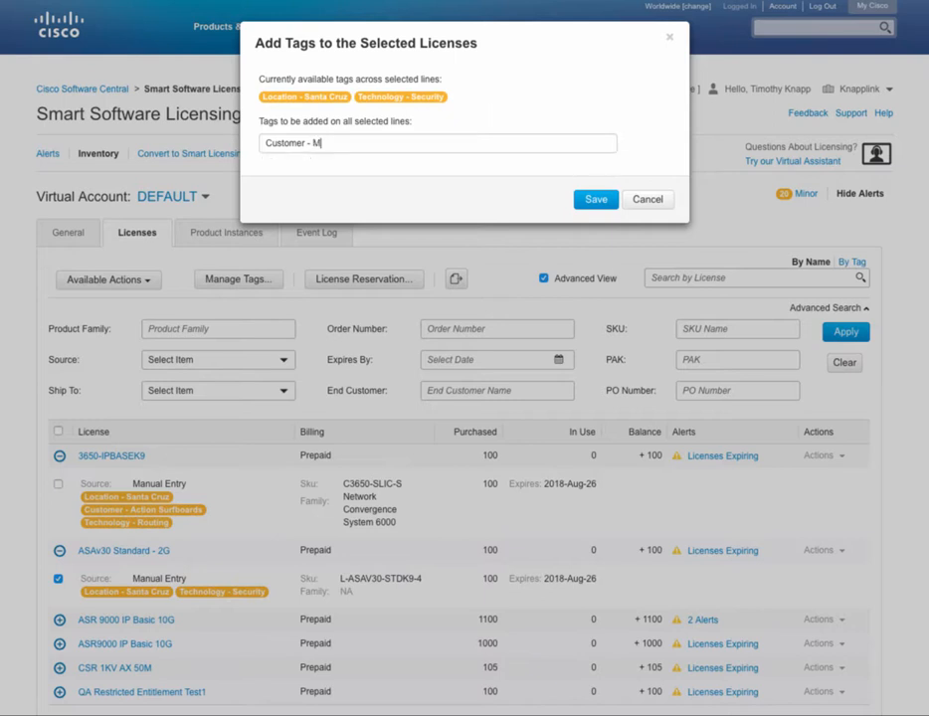
type("elodic Music Shop")
left_click(587, 200)
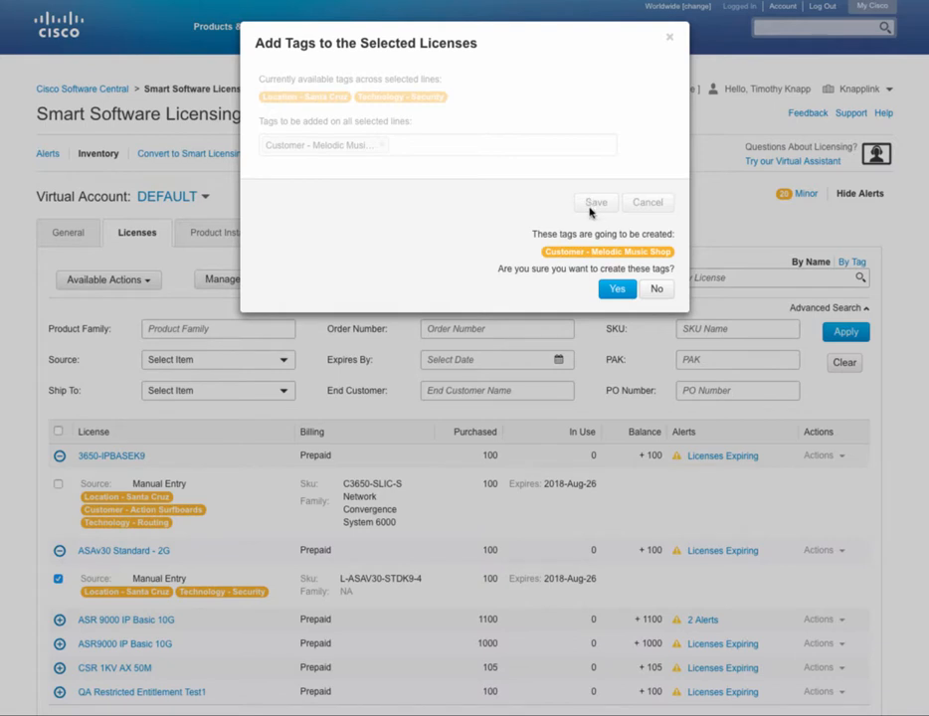
left_click(615, 289)
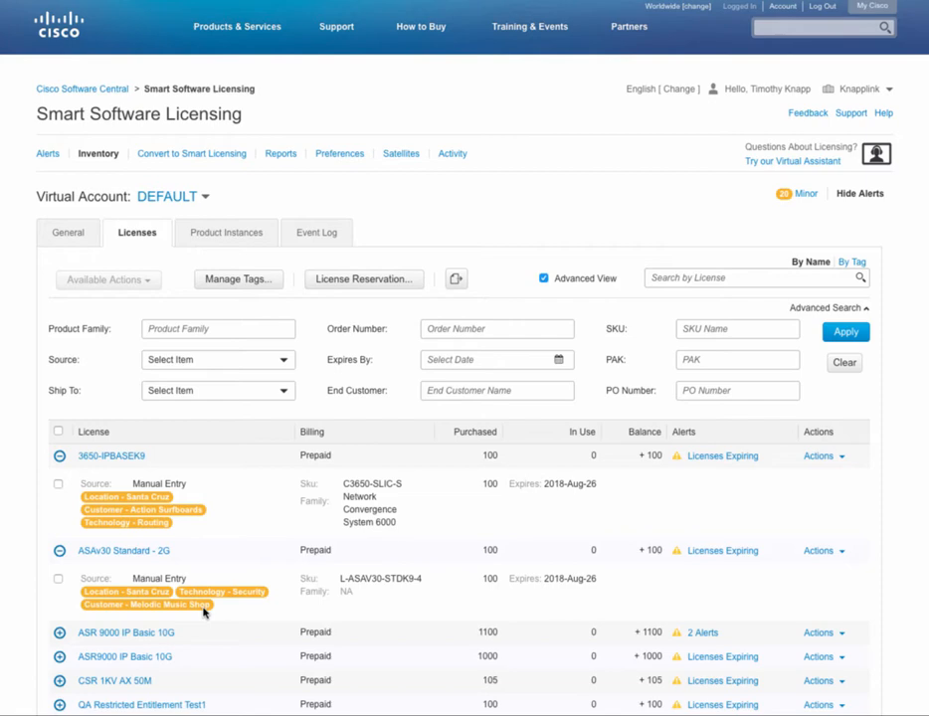
Step: Return to the Cisco Software Central home page
left_click(100, 91)
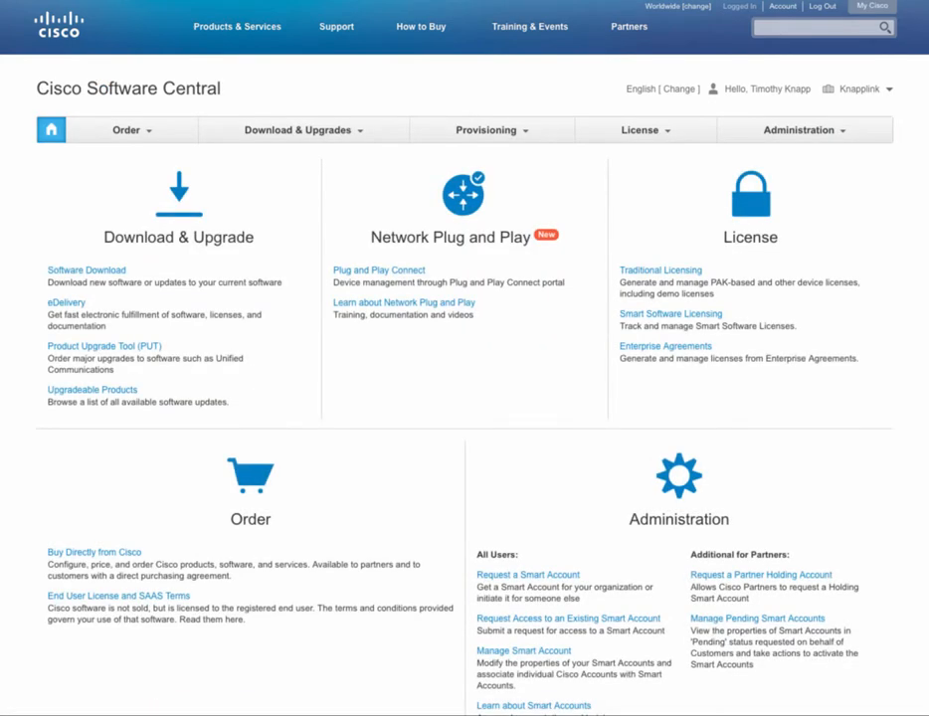